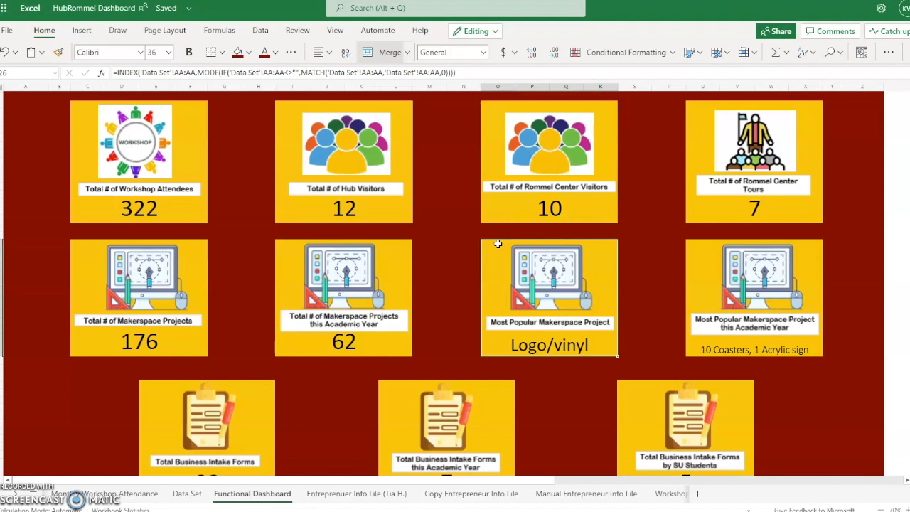
# View the Monthly Workshop Attendance, Workshop Popularity and Makerspace Project Quantity chart sheets
pyautogui.click(474, 243)
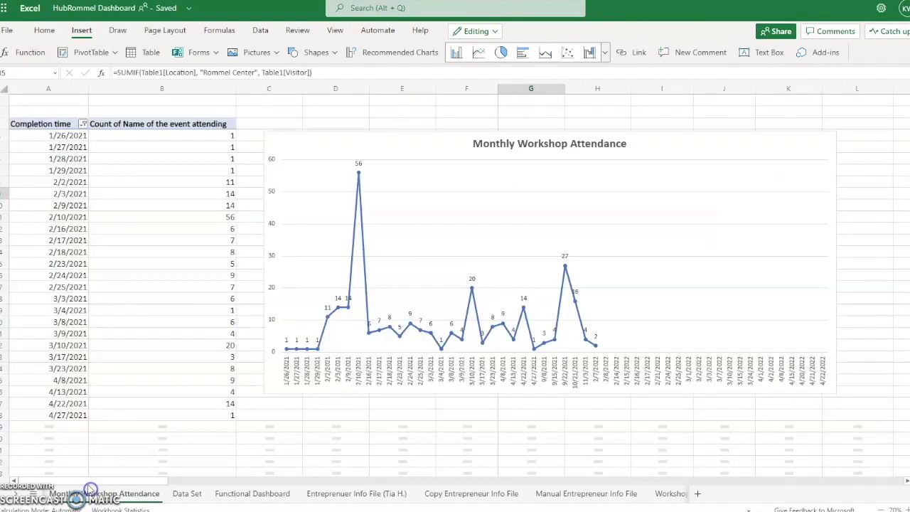
pyautogui.click(85, 494)
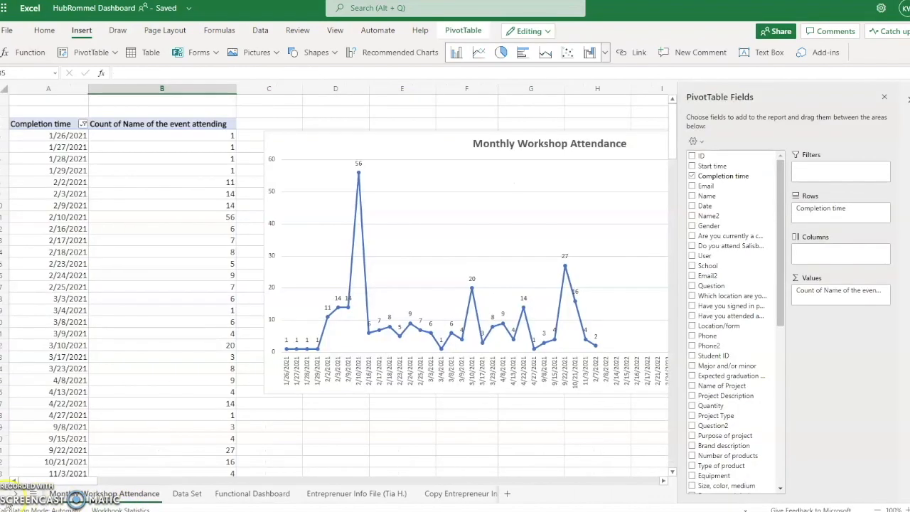
pyautogui.click(2, 497)
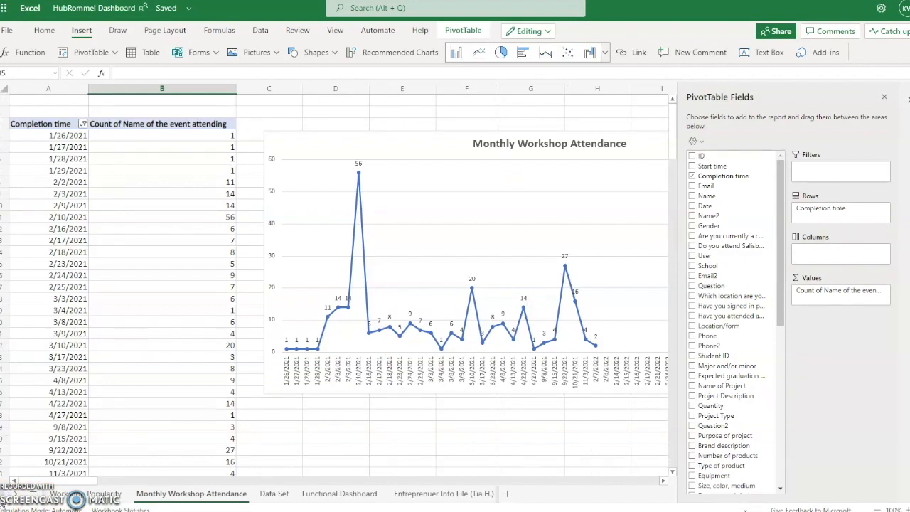
pyautogui.click(3, 502)
pyautogui.click(171, 503)
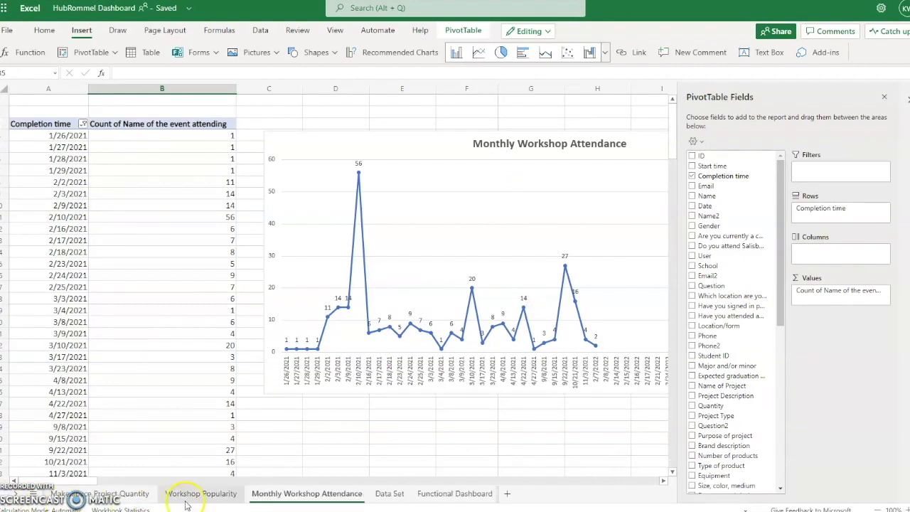
pyautogui.click(100, 494)
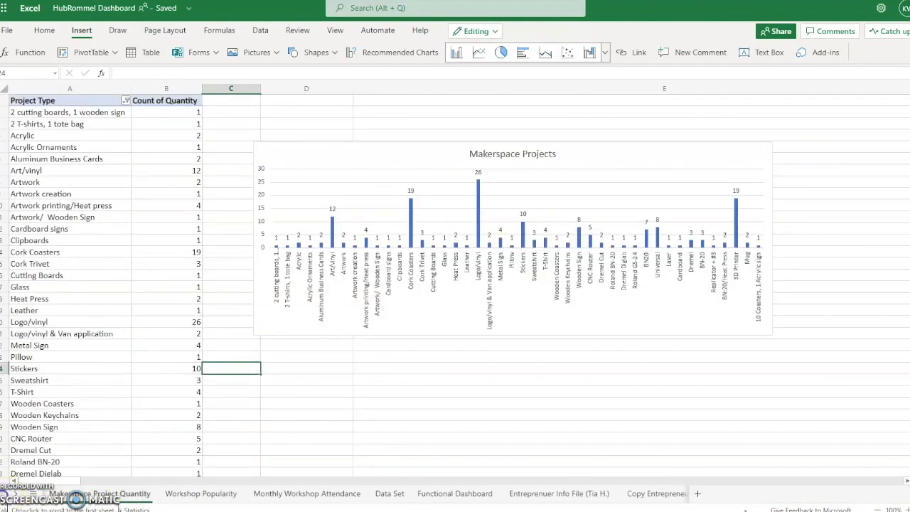
# View The Hub and Rommel Center Reason for Visit sheets, then return to Makerspace Project Quantity
pyautogui.click(2, 494)
pyautogui.click(2, 494)
pyautogui.click(227, 496)
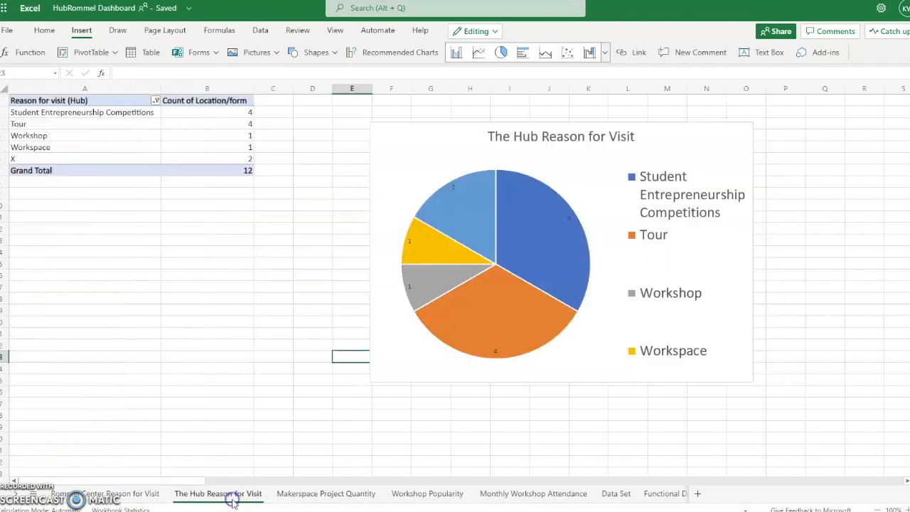
pyautogui.click(118, 492)
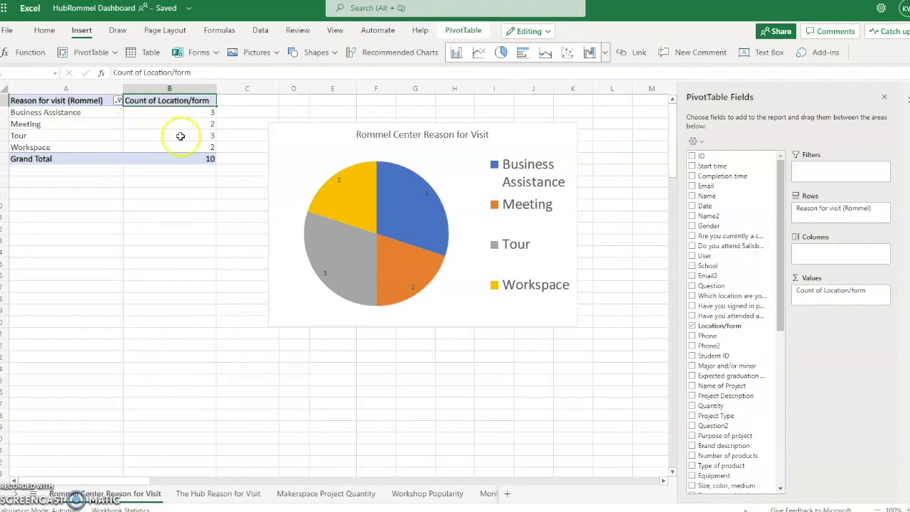
pyautogui.click(345, 495)
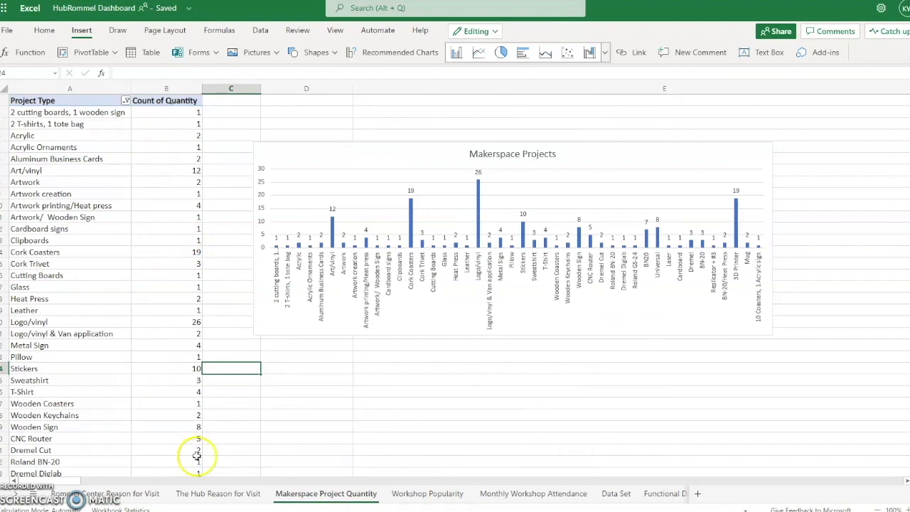
pyautogui.click(234, 493)
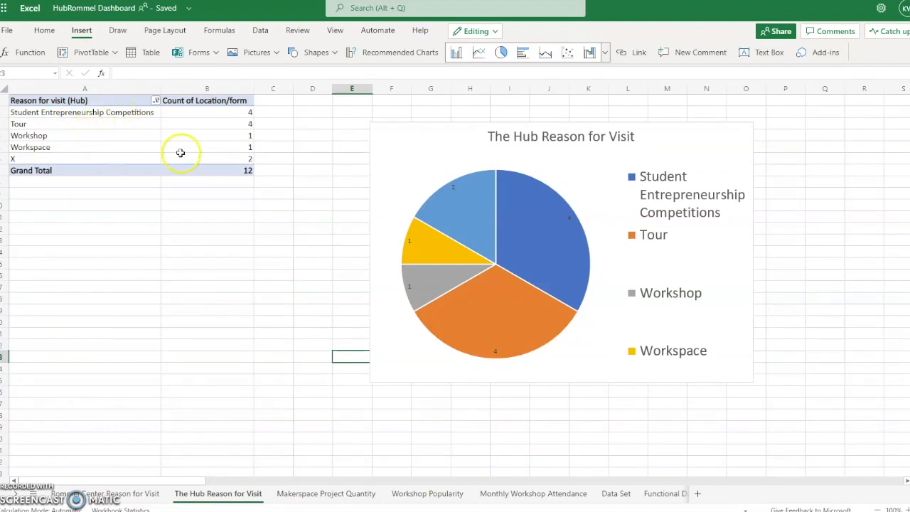
pyautogui.click(366, 492)
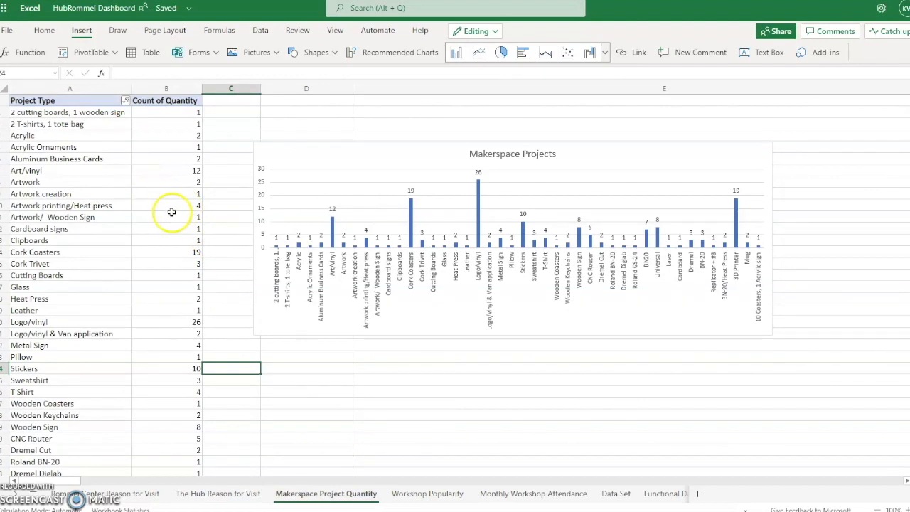
pyautogui.scroll(-3, 187, 211)
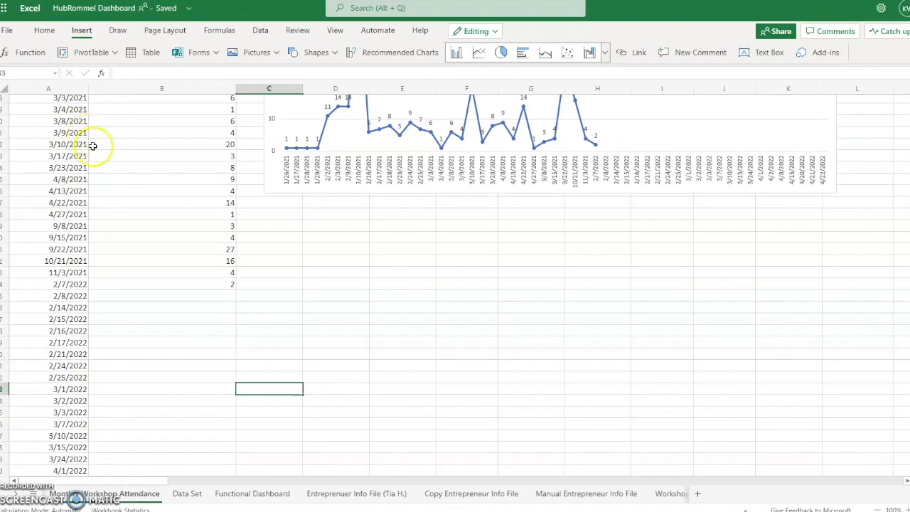
# Add Sheet2 and start a pivot table sourced from the Data Set table, A1 through column BR
pyautogui.click(699, 494)
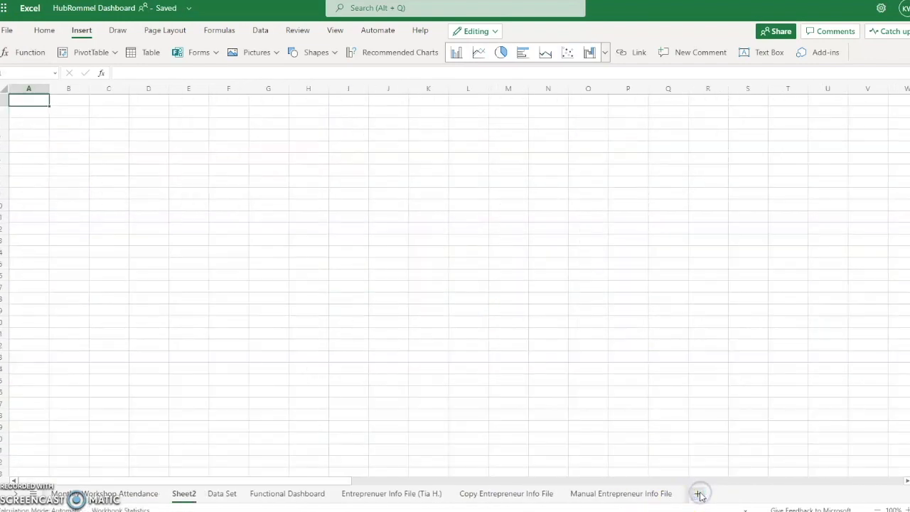
pyautogui.click(83, 55)
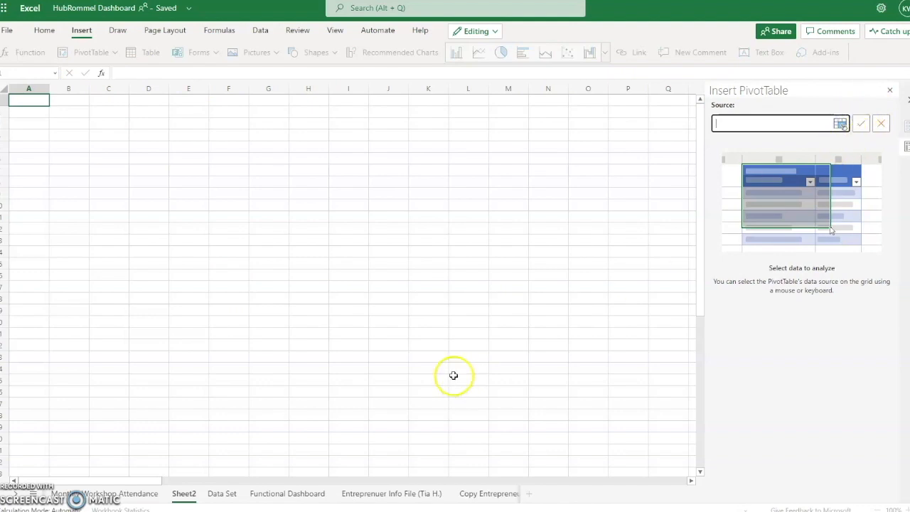
pyautogui.click(222, 494)
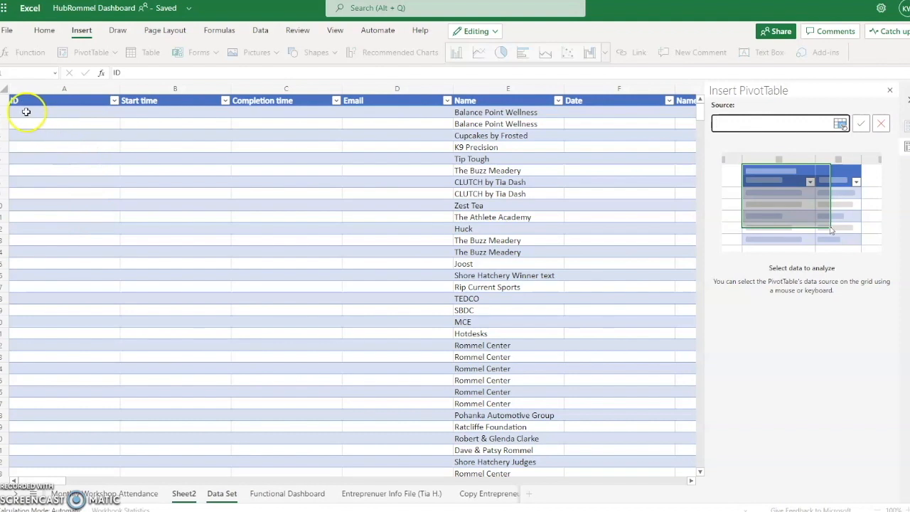
pyautogui.click(25, 100)
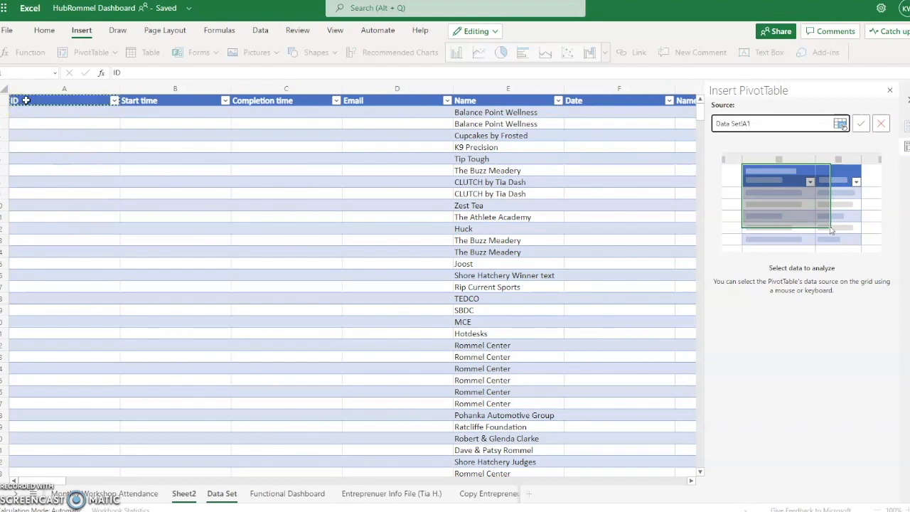
pyautogui.moveTo(210, 97); pyautogui.dragTo(258, 106)
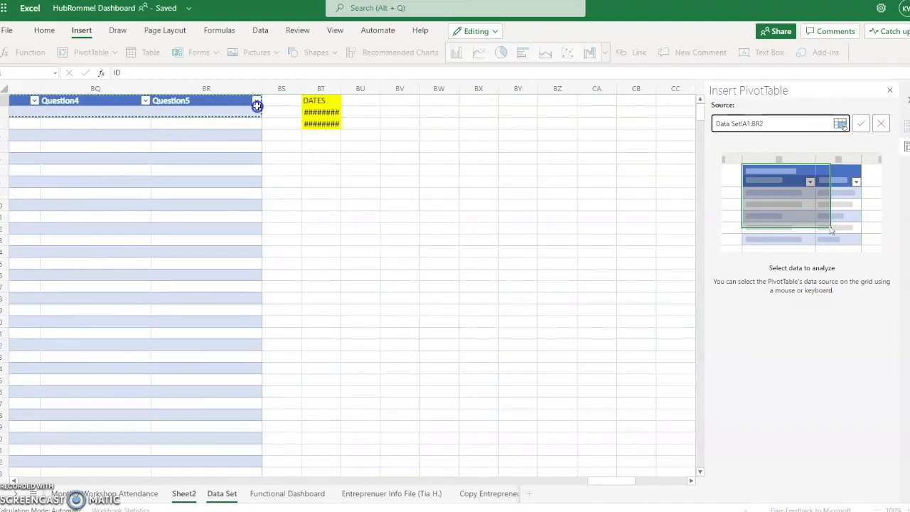
pyautogui.moveTo(257, 105); pyautogui.dragTo(257, 105)
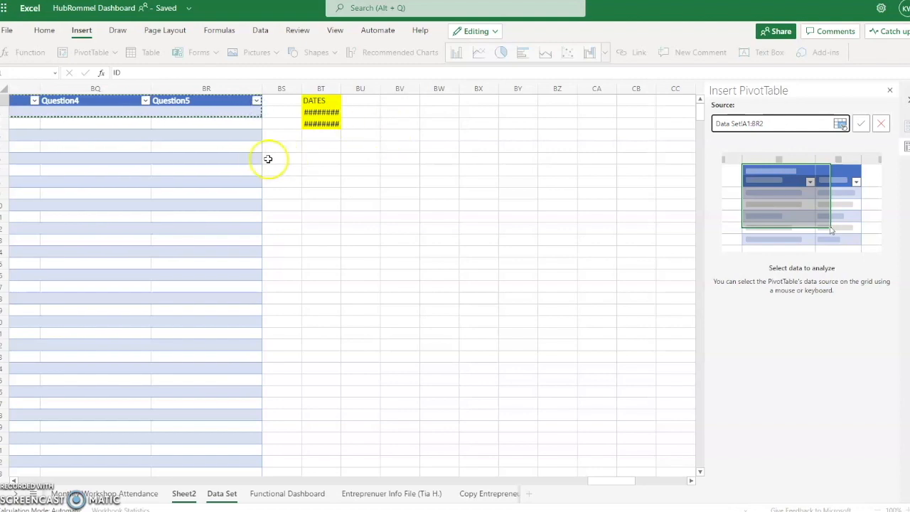
# Confirm the Data Set source and place the empty pivot table at Sheet2 cell A1
pyautogui.click(773, 123)
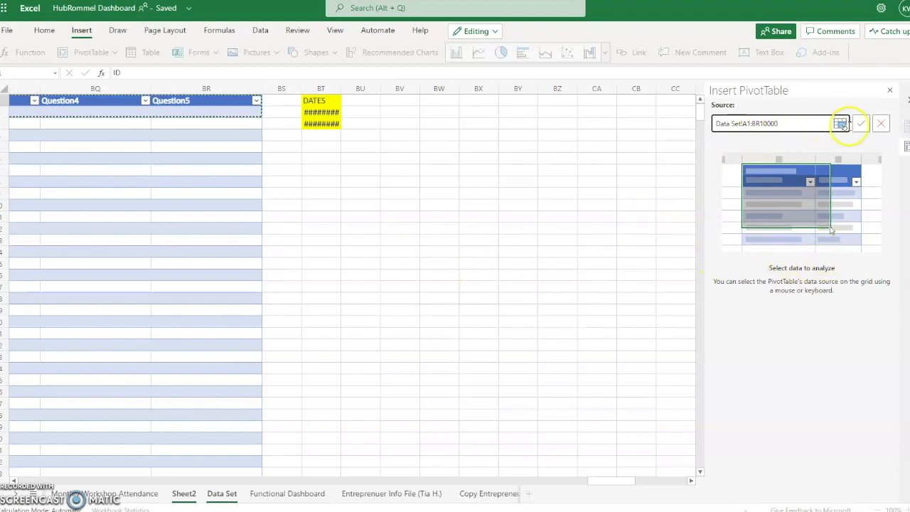
pyautogui.click(860, 124)
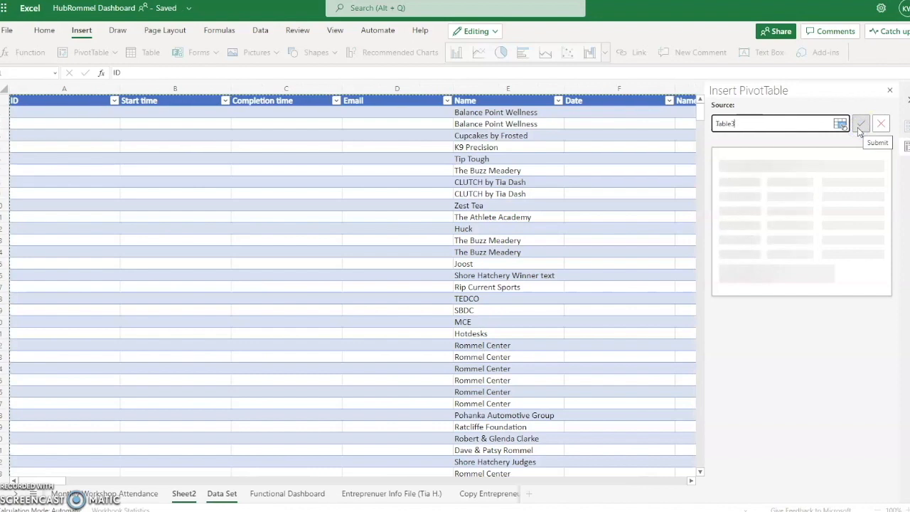
pyautogui.click(860, 132)
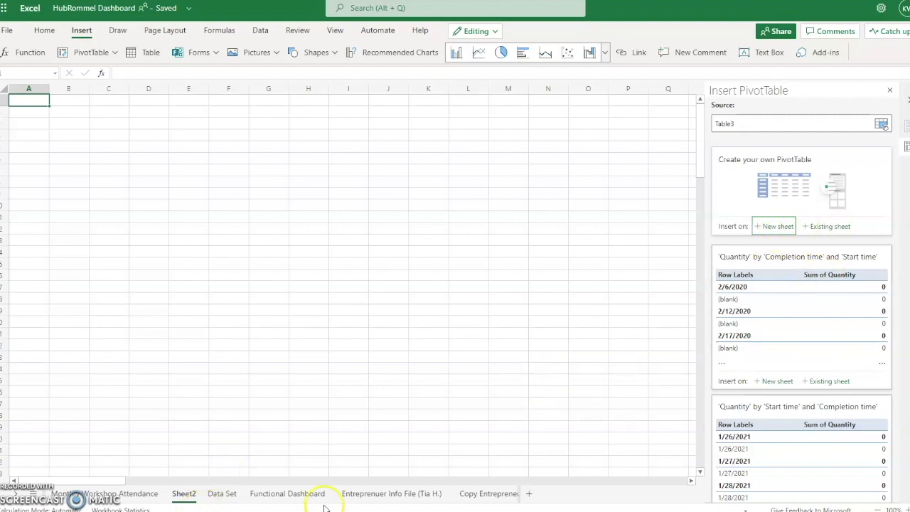
pyautogui.click(830, 229)
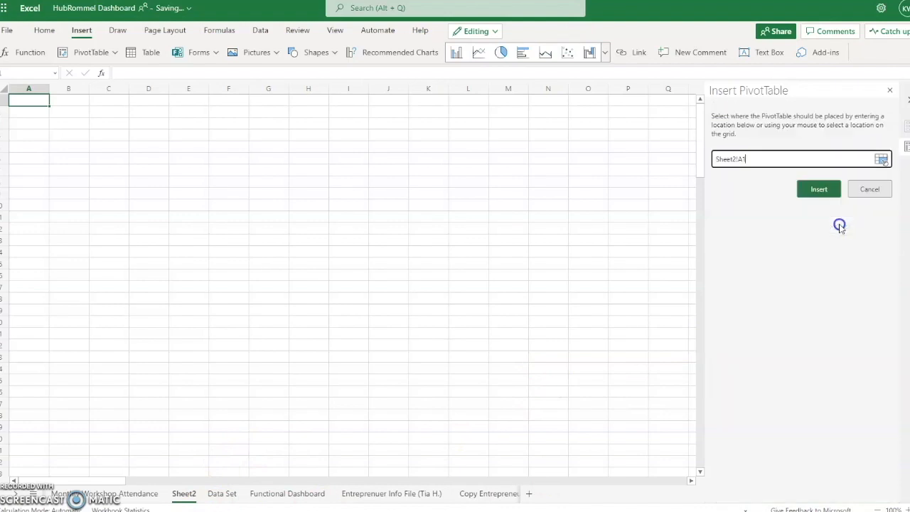
pyautogui.click(818, 189)
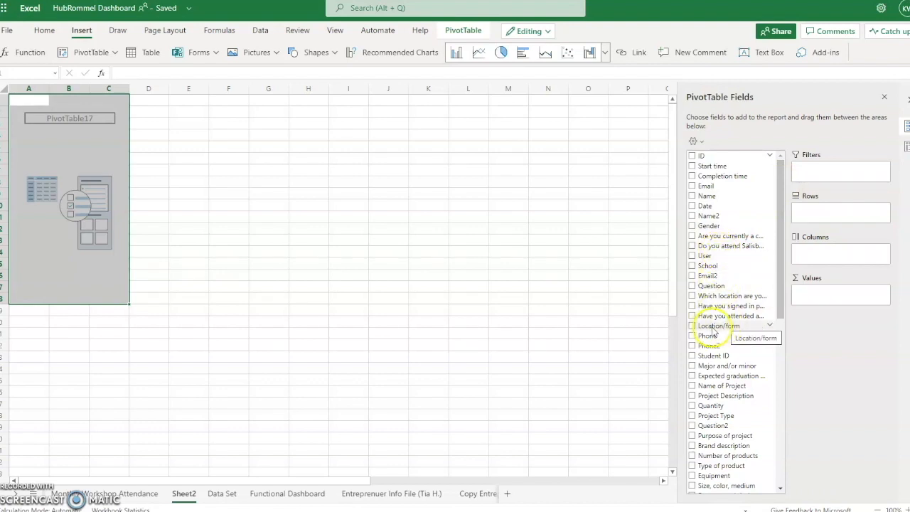
# Add the Location/form and Reason for visit (Rommel) fields to the Sheet2 pivot, then deselect it
pyautogui.click(693, 326)
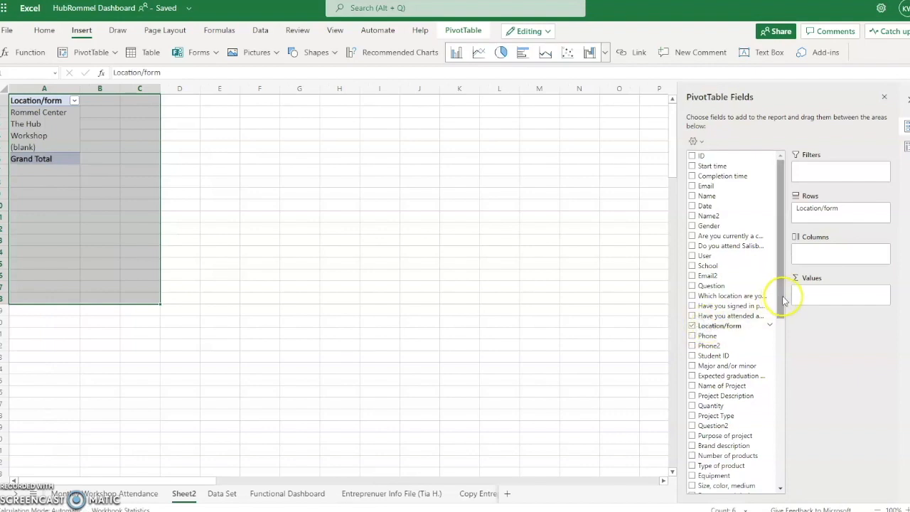
pyautogui.moveTo(801, 209); pyautogui.dragTo(830, 301)
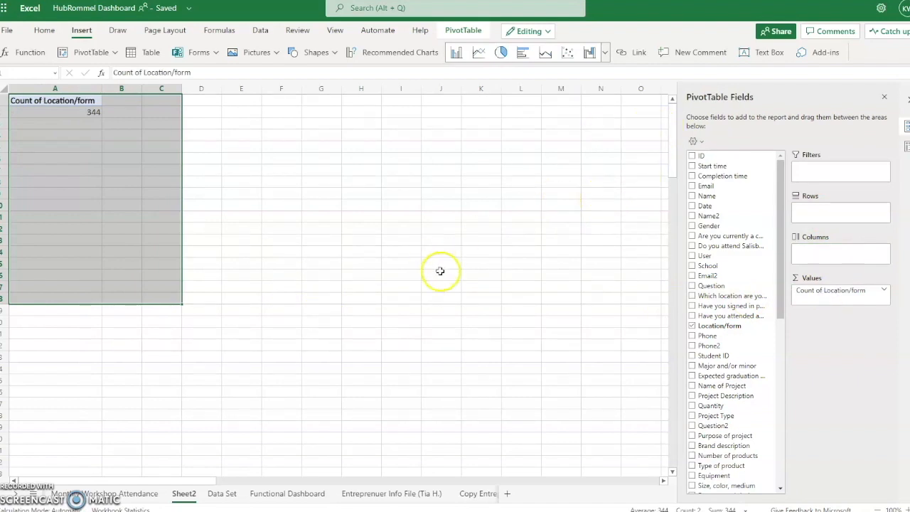
pyautogui.scroll(-15, 723, 340)
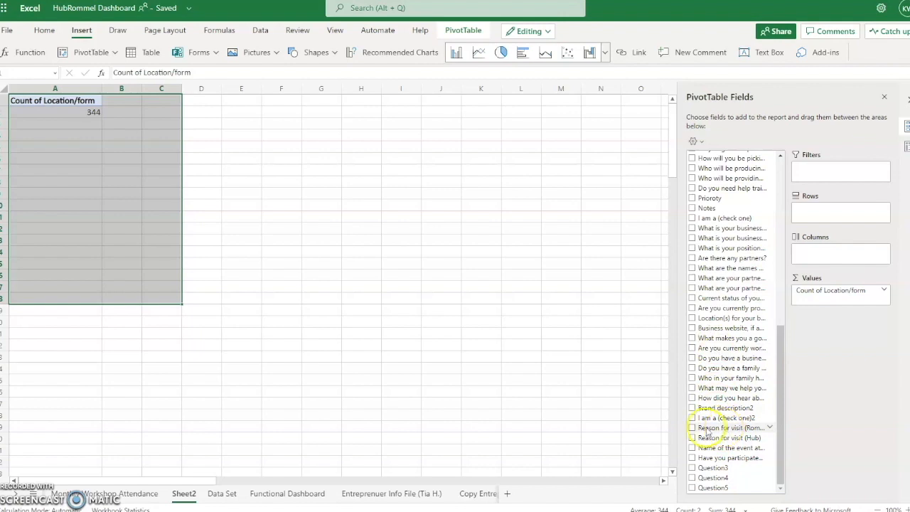
pyautogui.click(694, 428)
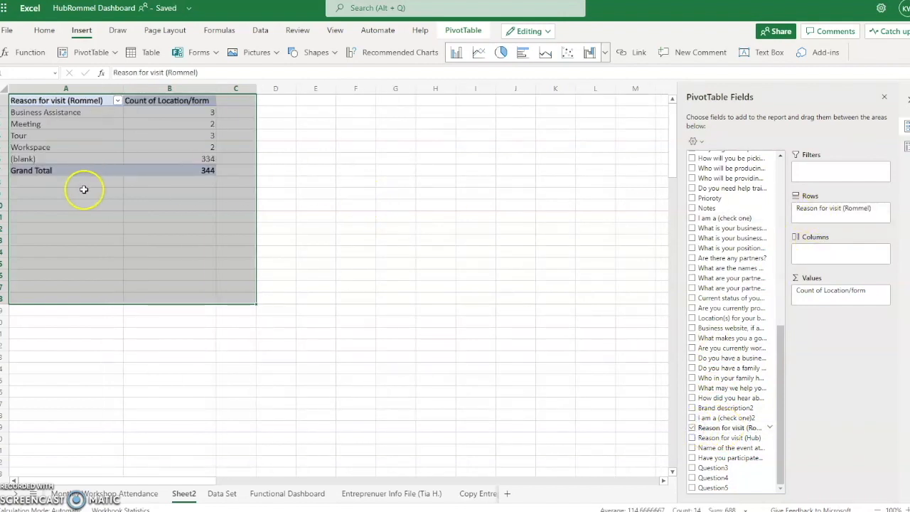
pyautogui.click(54, 147)
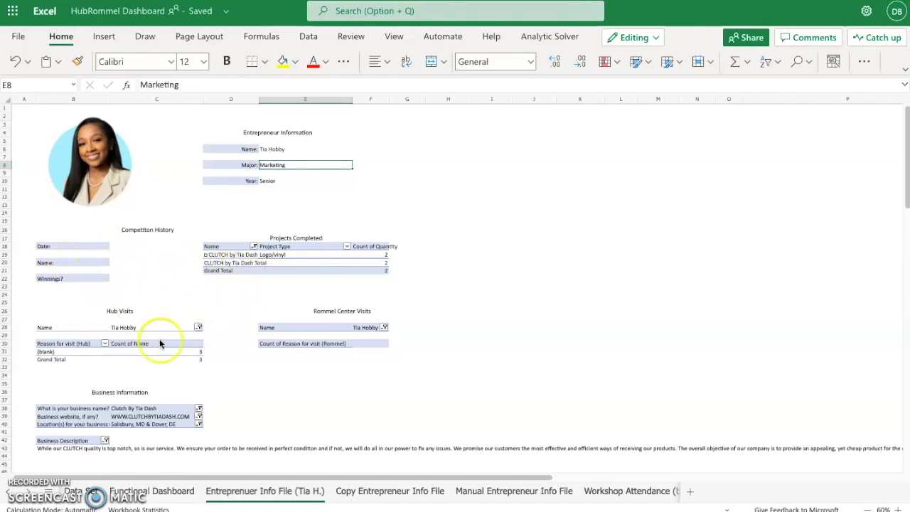
# On the Copy Entrepreneur Info File sheet, reapply the business name pivot filter
pyautogui.scroll(-5, 177, 370)
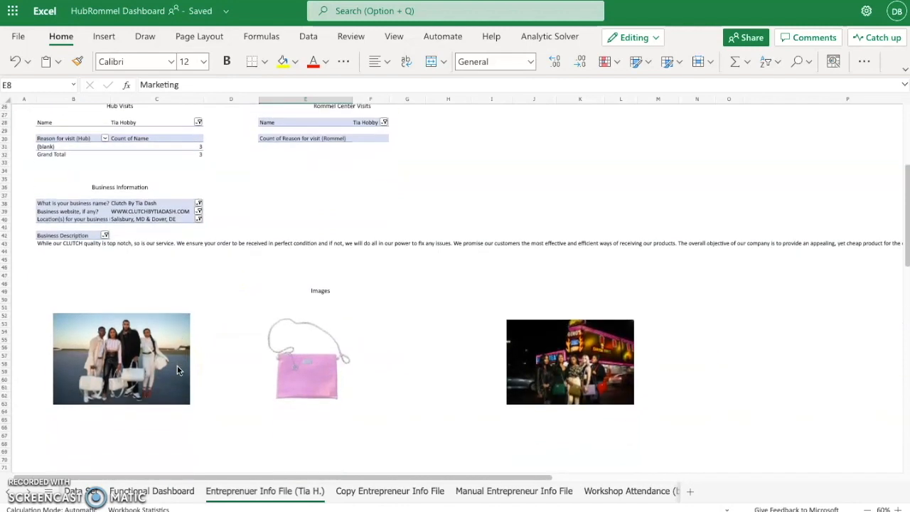
pyautogui.scroll(5, 178, 370)
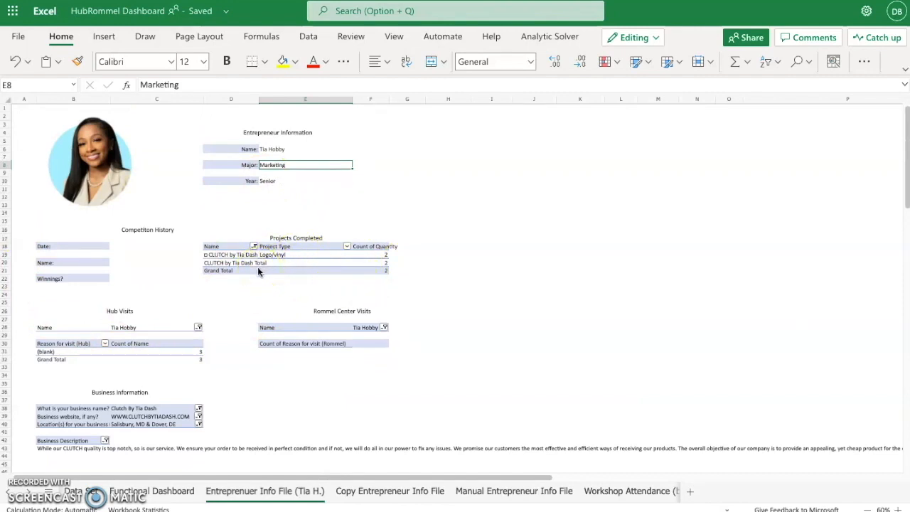
pyautogui.click(359, 492)
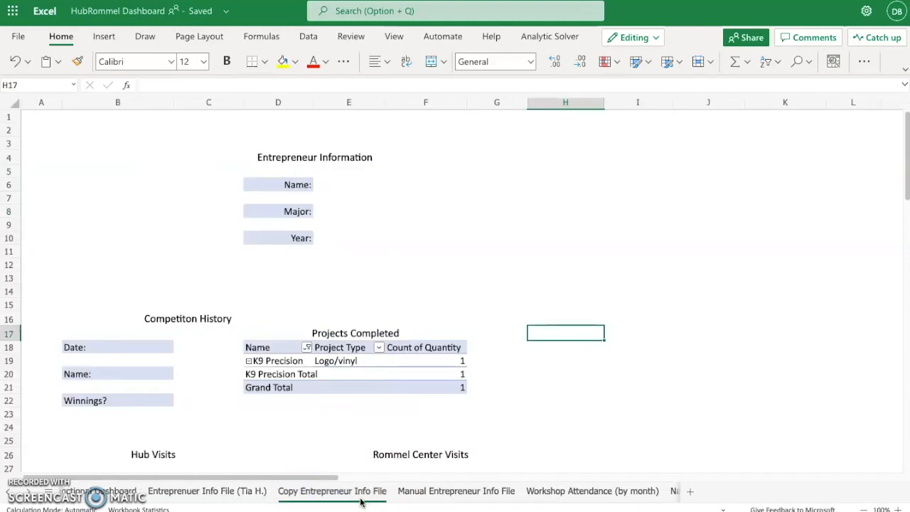
pyautogui.scroll(-10, 349, 371)
pyautogui.scroll(7, 349, 371)
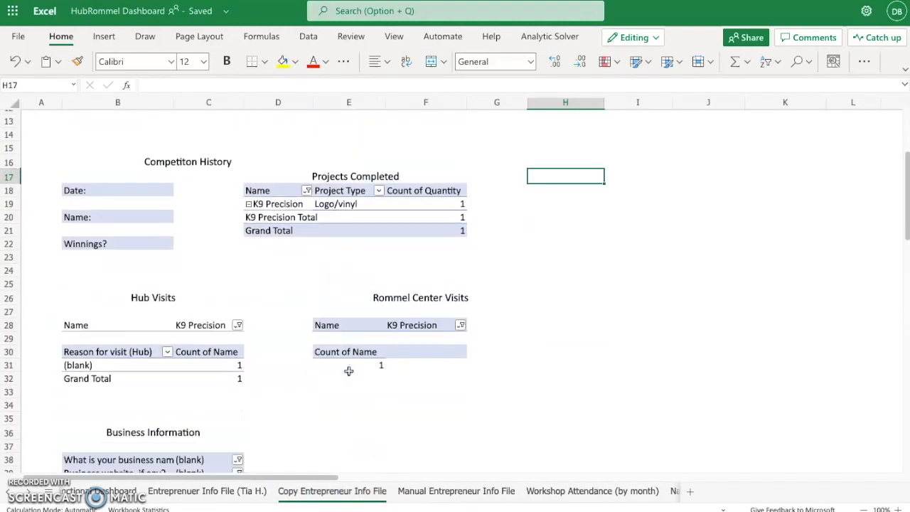
pyautogui.scroll(-3, 342, 370)
pyautogui.click(238, 357)
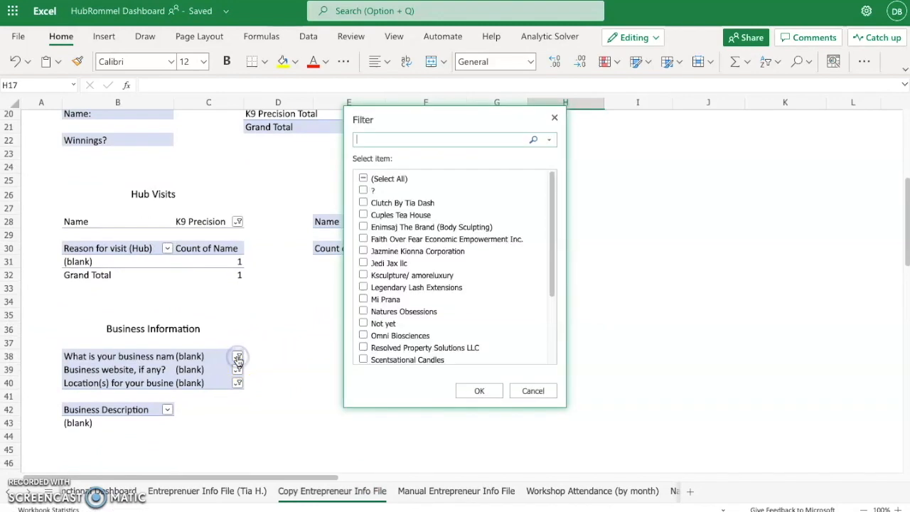
pyautogui.scroll(-5, 504, 301)
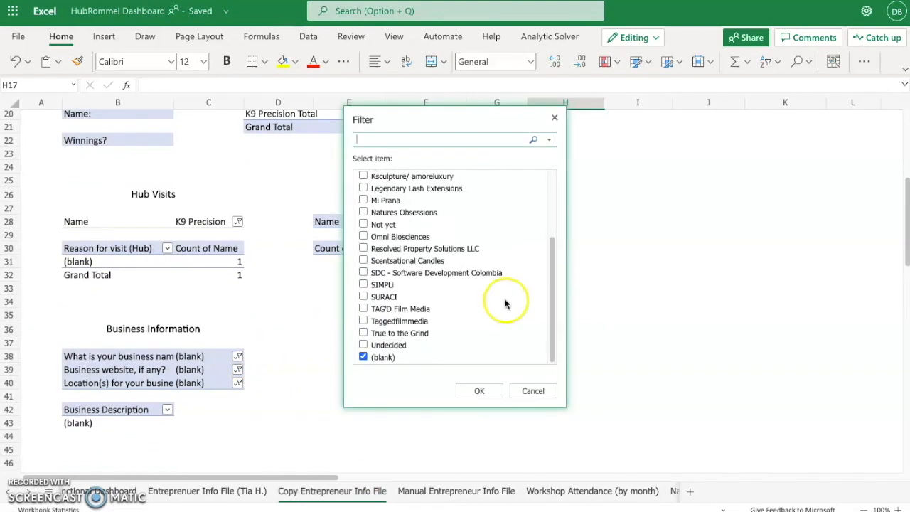
pyautogui.click(491, 392)
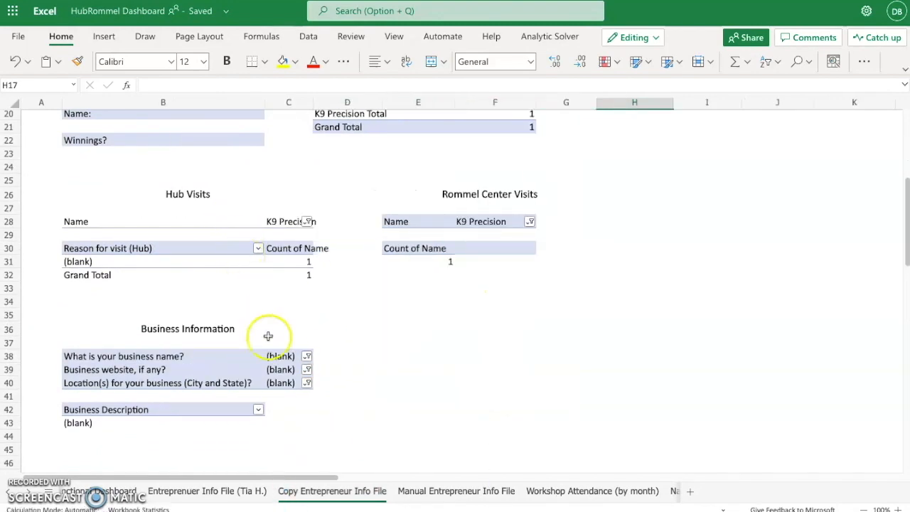
# Apply the Hub Visits Name filter and dismiss the PivotTable overwrite error
pyautogui.click(307, 222)
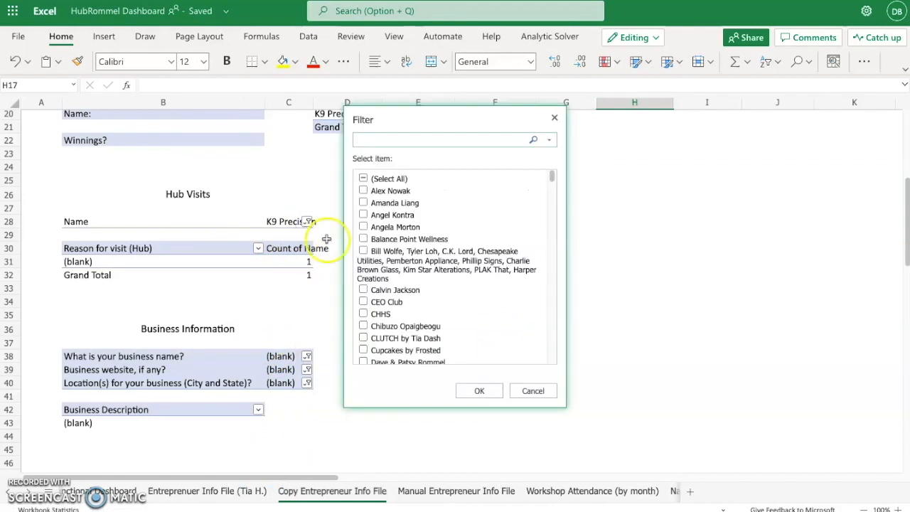
pyautogui.scroll(-10, 446, 300)
pyautogui.scroll(-3, 413, 320)
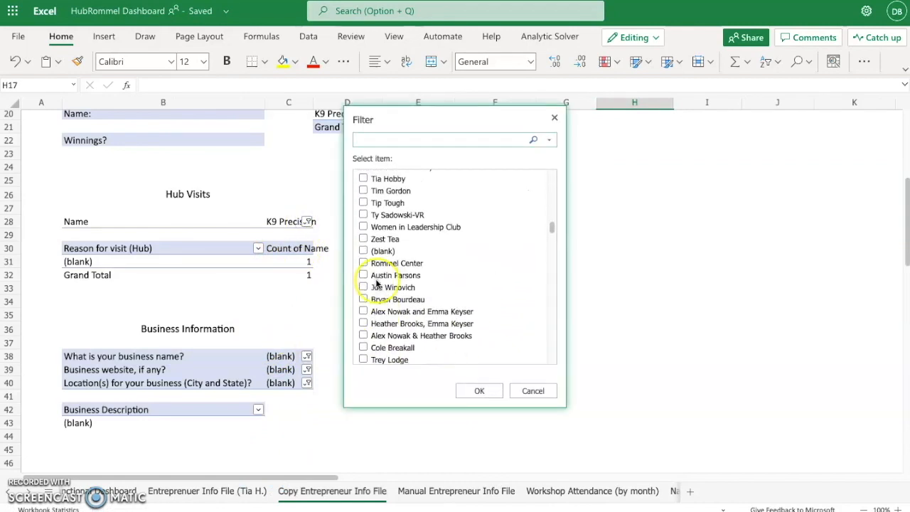
pyautogui.scroll(10, 365, 269)
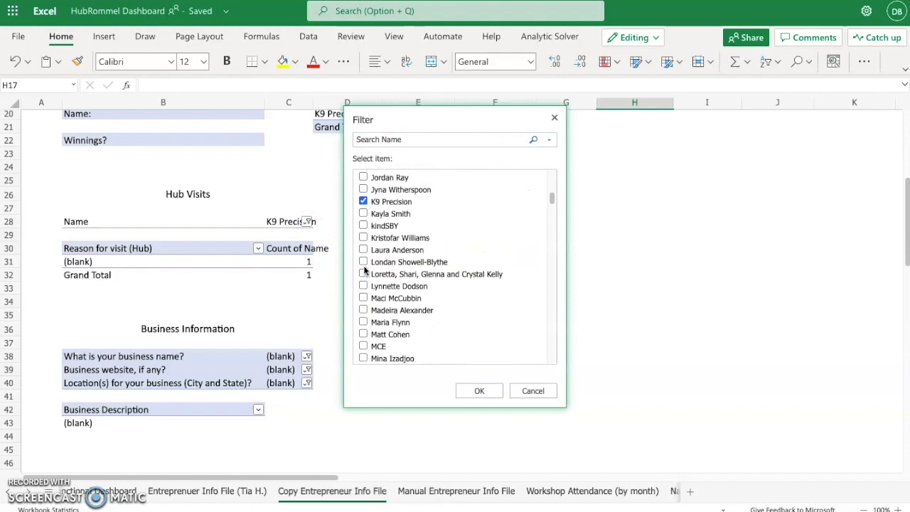
pyautogui.click(479, 390)
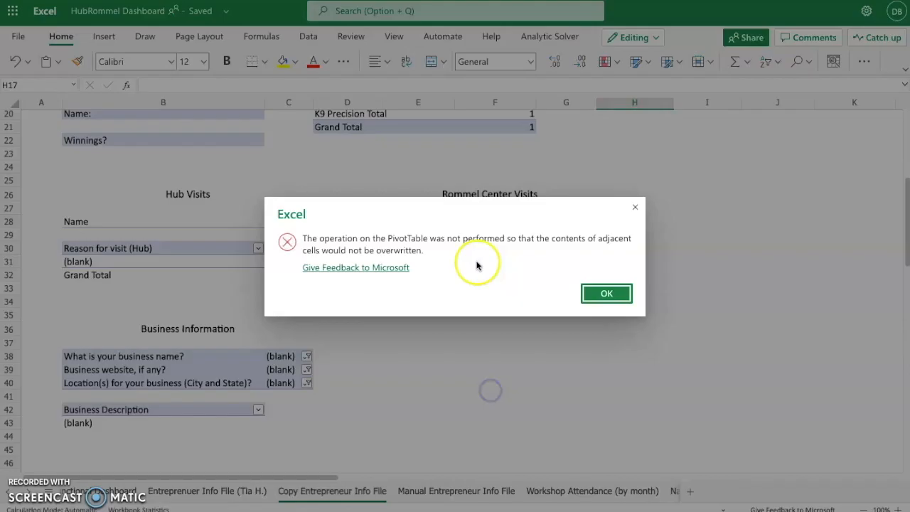
pyautogui.click(606, 295)
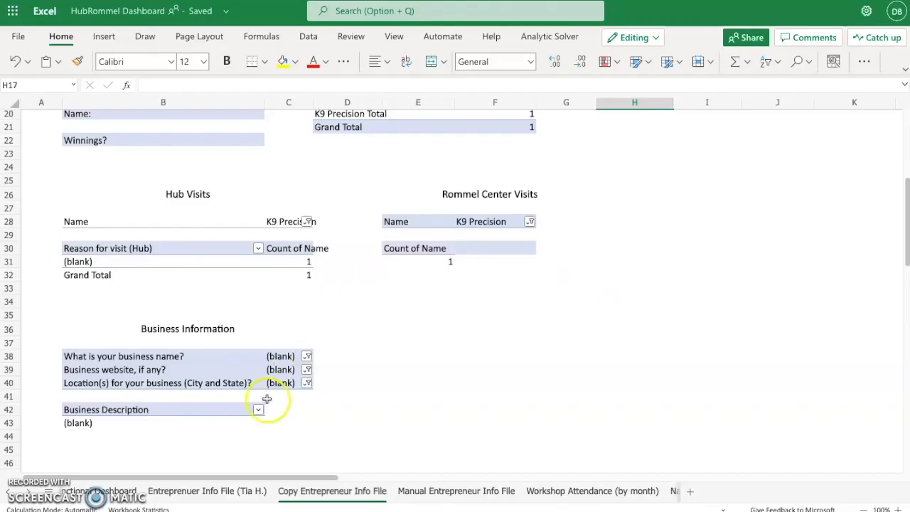
pyautogui.scroll(6, 264, 401)
# Back on the entrepreneur info sheet, check the Major, Year, Competition History and Winnings? entries
pyautogui.click(207, 491)
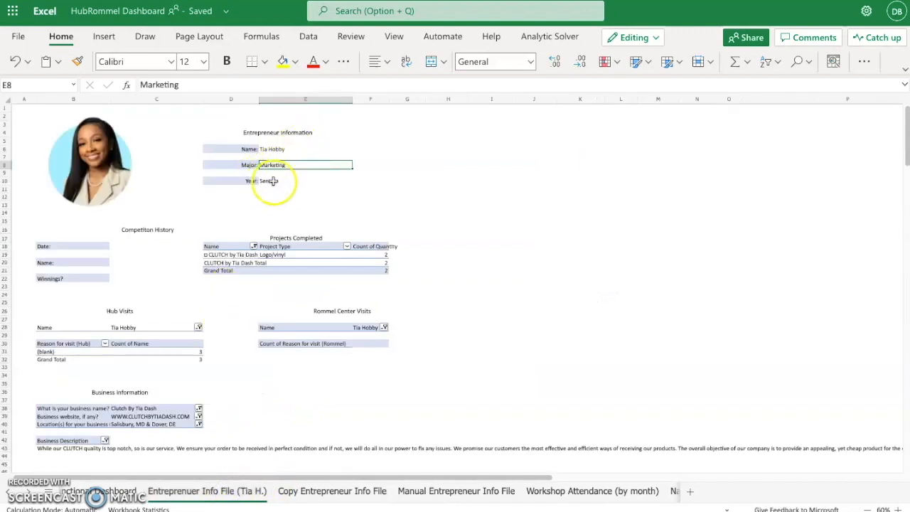
pyautogui.click(181, 85)
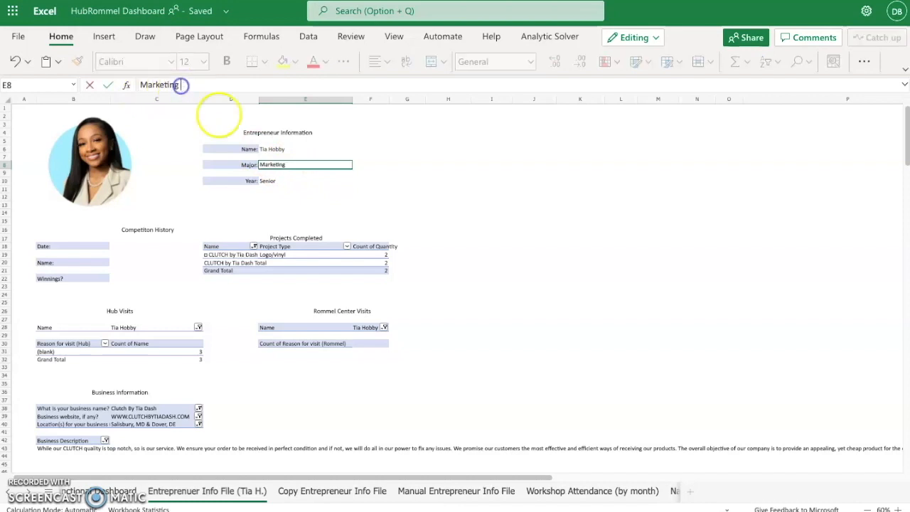
pyautogui.click(277, 181)
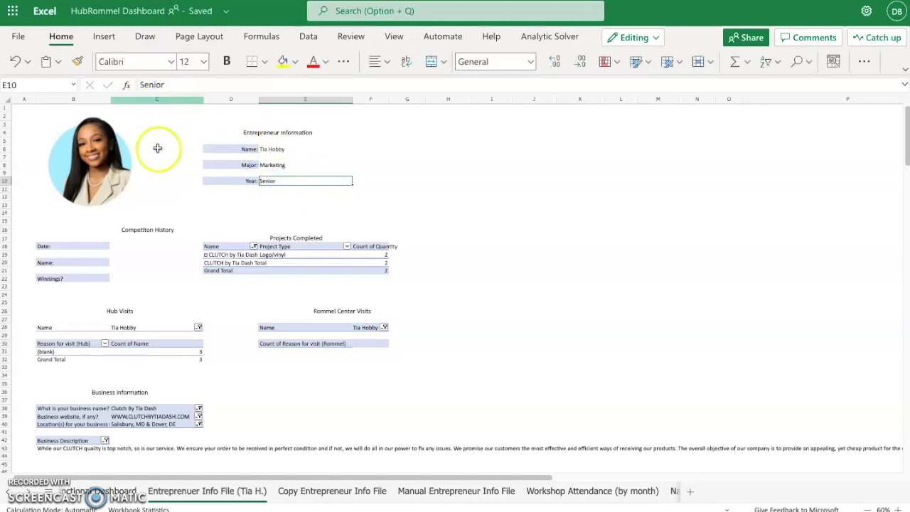
pyautogui.click(134, 247)
pyautogui.click(135, 262)
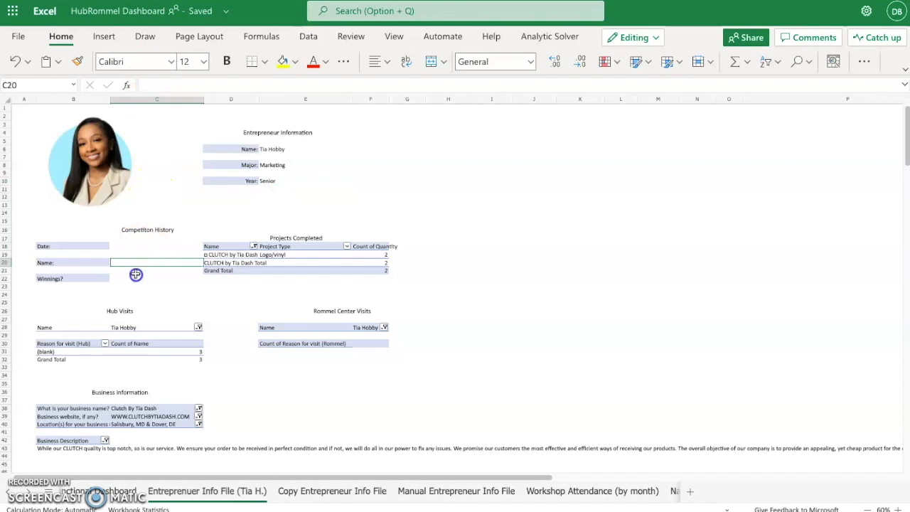
pyautogui.click(139, 280)
# Touch the Competition History date entry, then show the Projects Completed pivot's field list
pyautogui.click(137, 245)
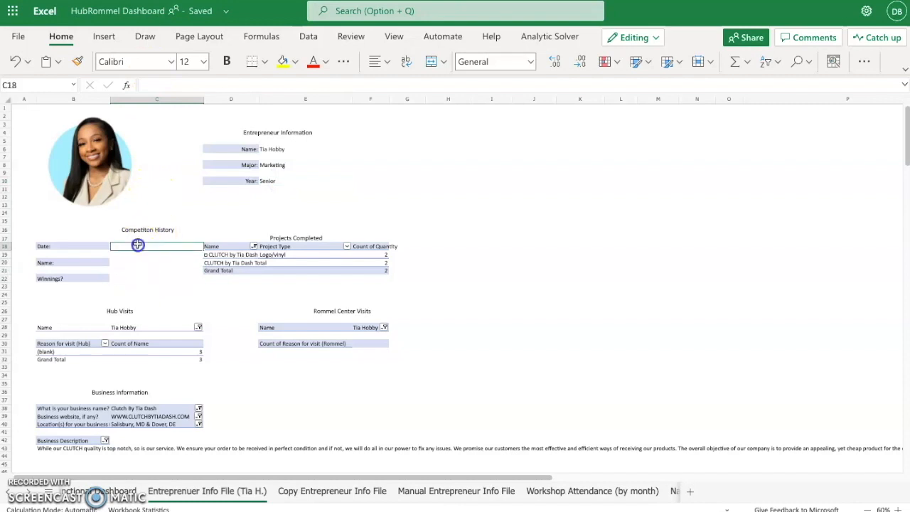
pyautogui.write('j')
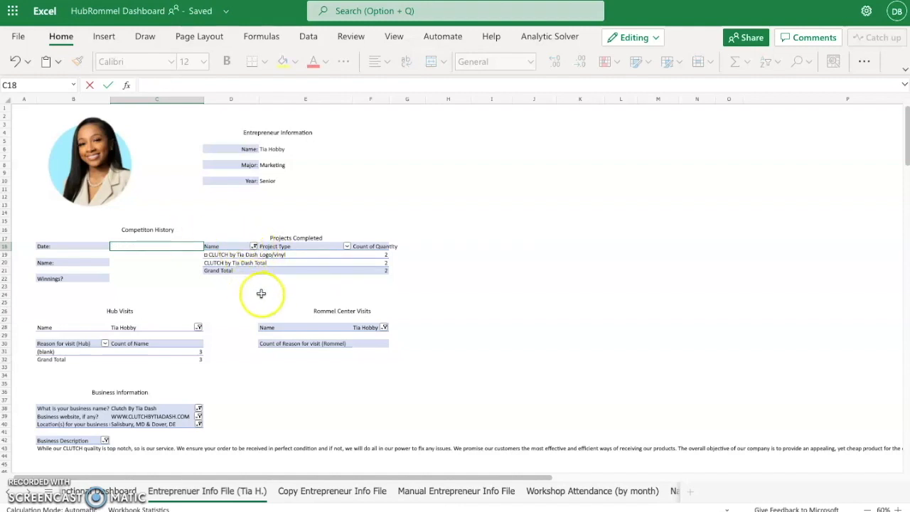
pyautogui.click(567, 219)
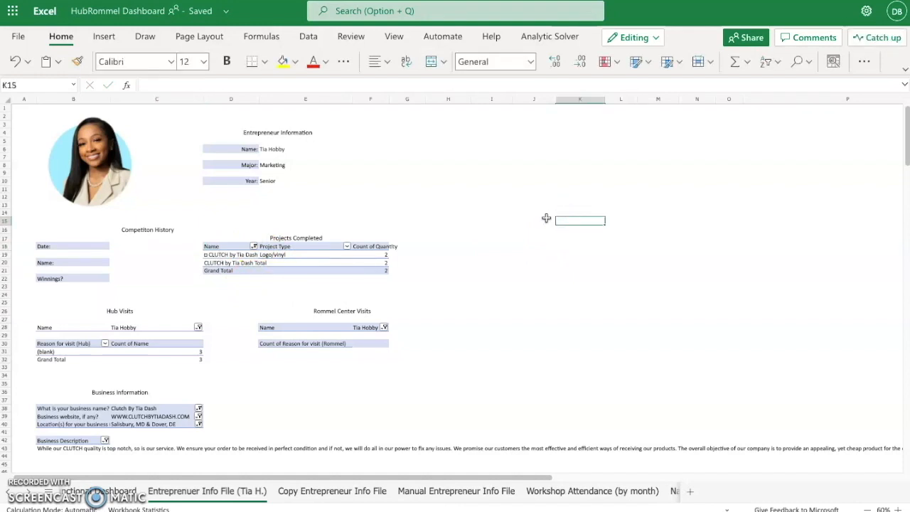
pyautogui.click(234, 246)
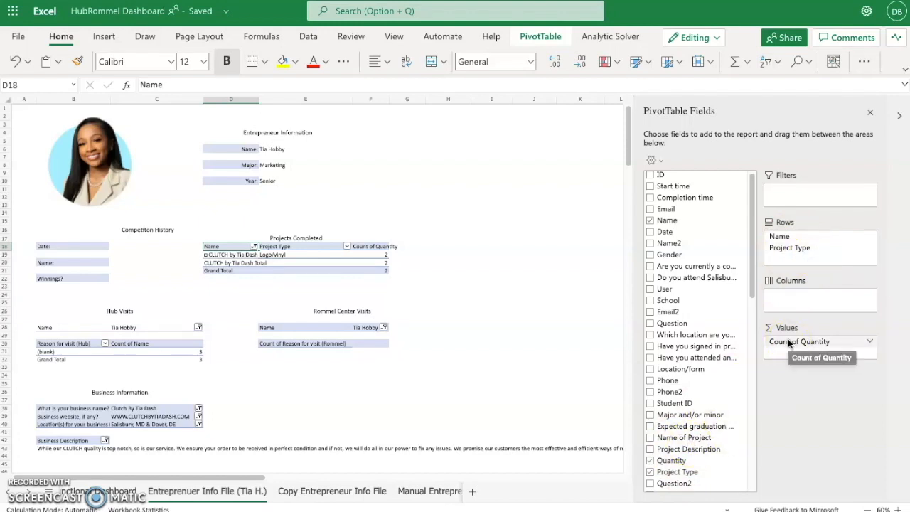
# Compare the fields of the Hub Visits, Rommel Center Visits and Projects Completed pivots
pyautogui.click(123, 327)
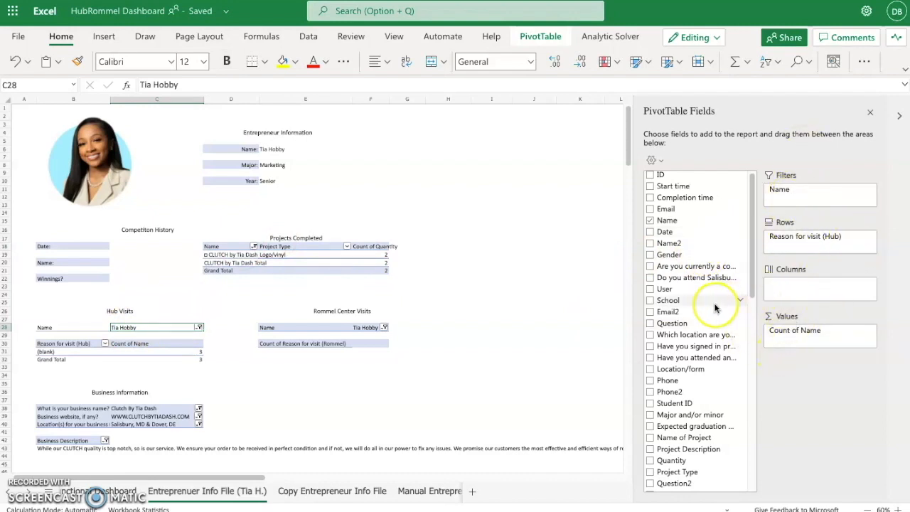
pyautogui.click(323, 328)
pyautogui.click(230, 245)
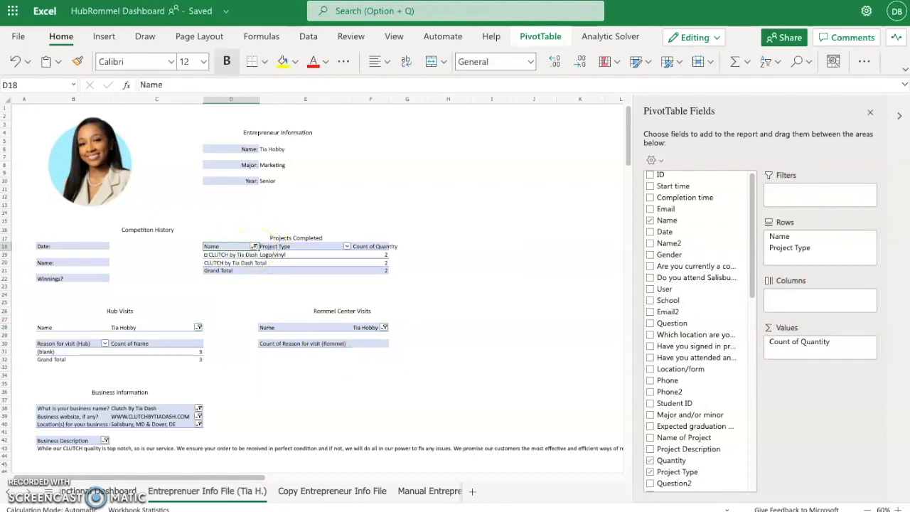
# Zoom the sheet out to 60% and bring up the Projects Completed Name filter
pyautogui.click(897, 509)
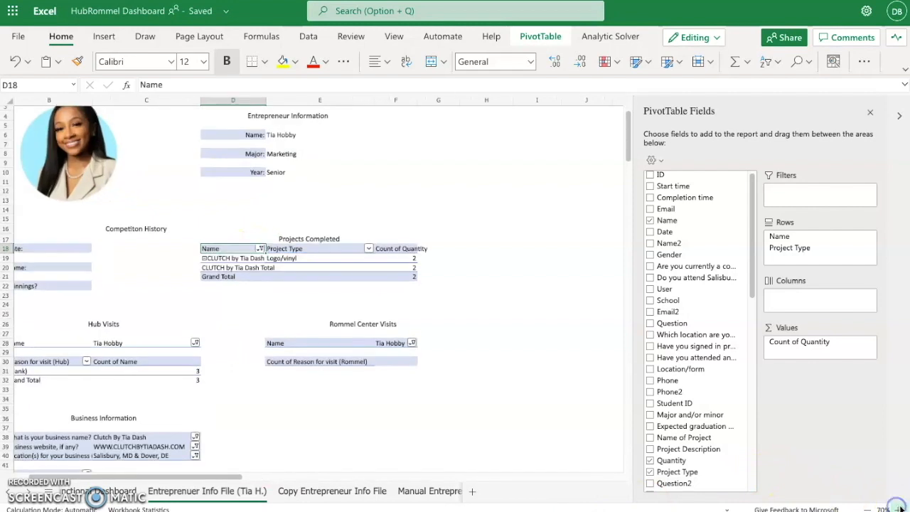
pyautogui.click(897, 509)
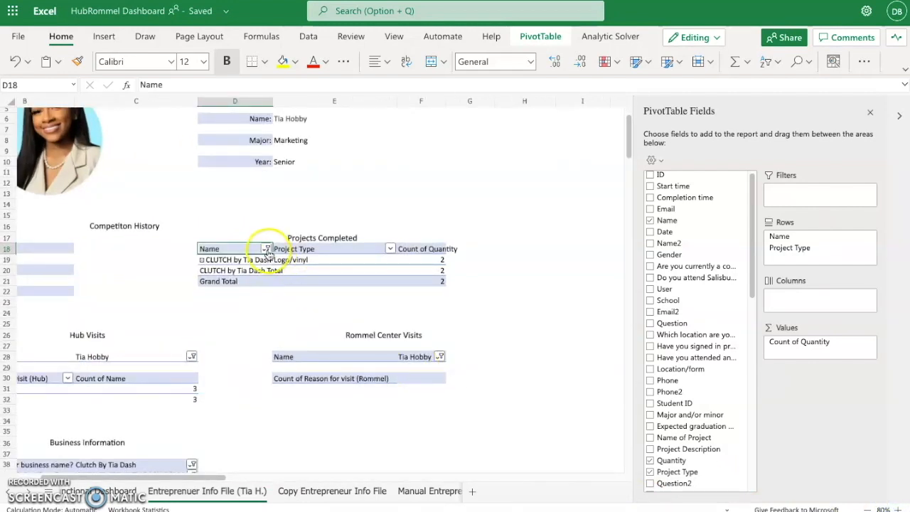
pyautogui.click(866, 509)
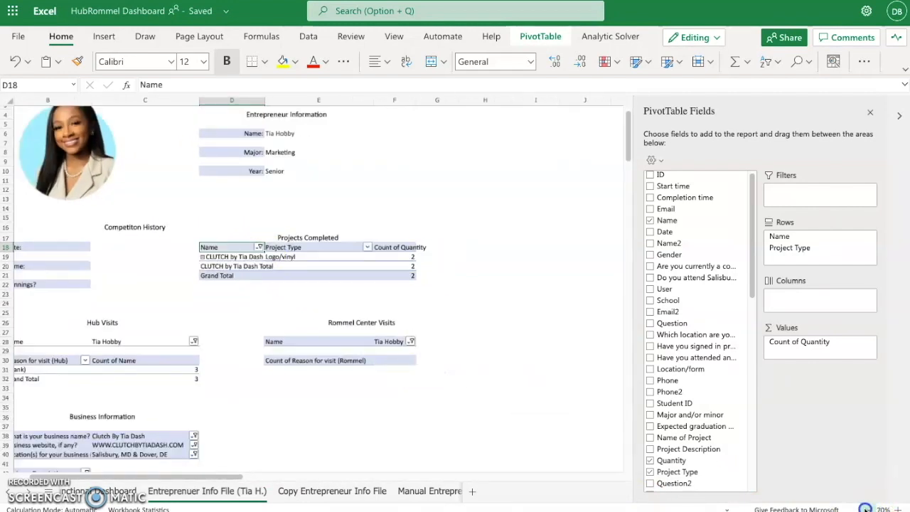
pyautogui.click(866, 509)
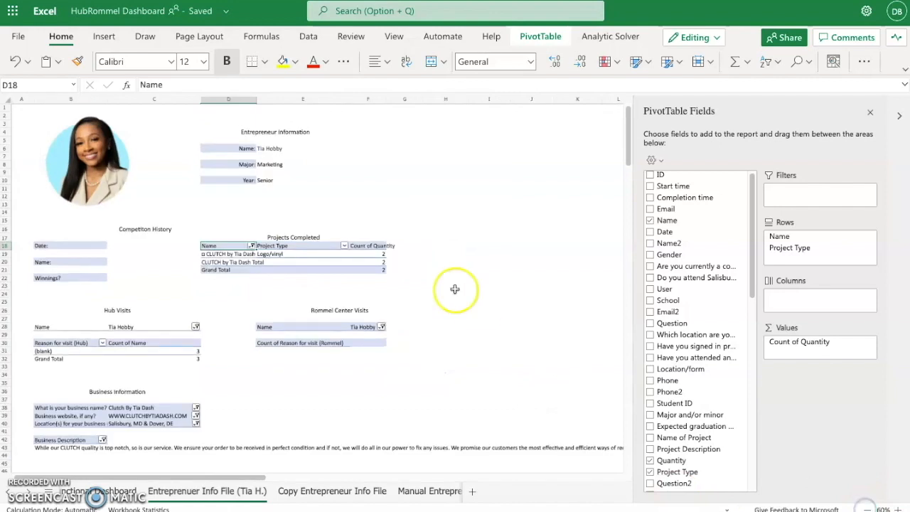
pyautogui.click(252, 246)
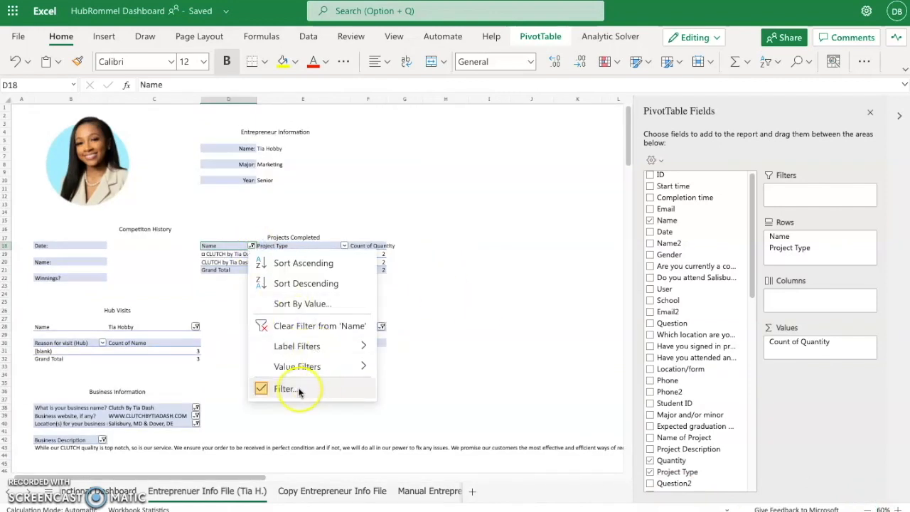
pyautogui.click(285, 389)
pyautogui.click(386, 337)
pyautogui.scroll(-2, 384, 339)
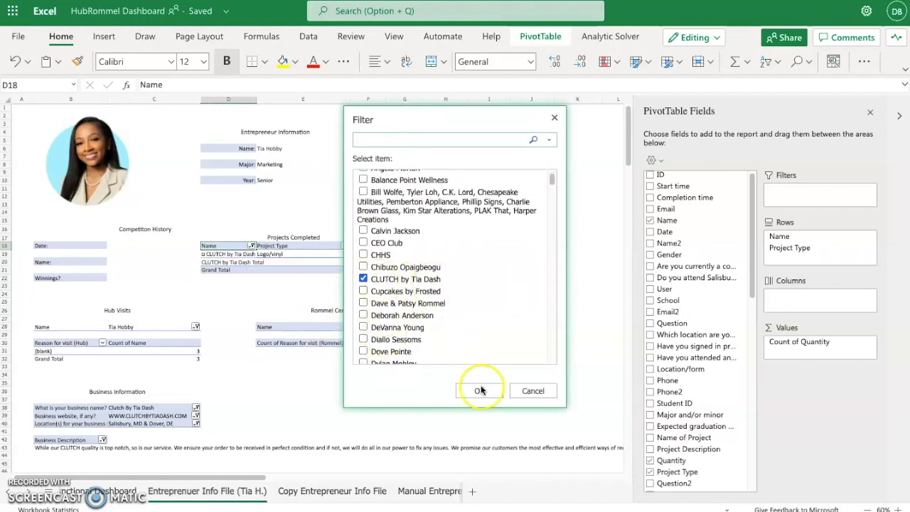
pyautogui.scroll(-10, 401, 320)
pyautogui.scroll(-2, 417, 321)
pyautogui.scroll(8, 407, 266)
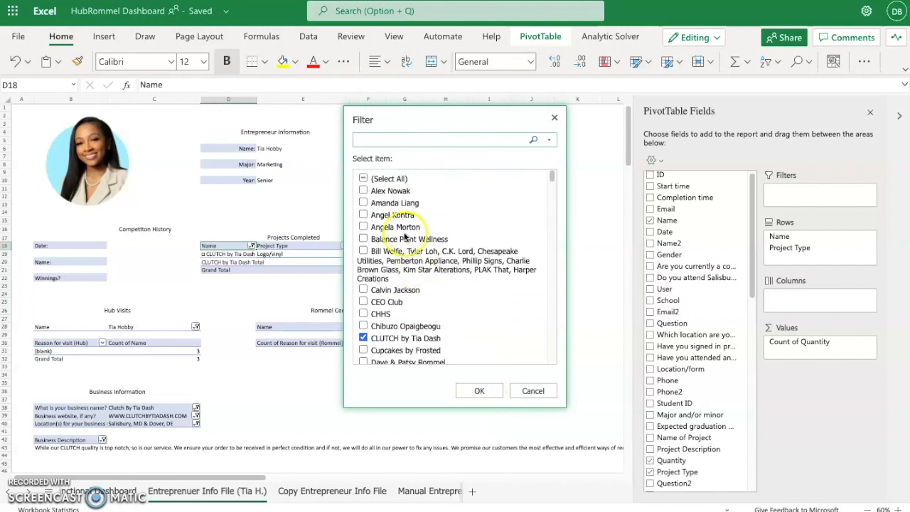
pyautogui.click(363, 338)
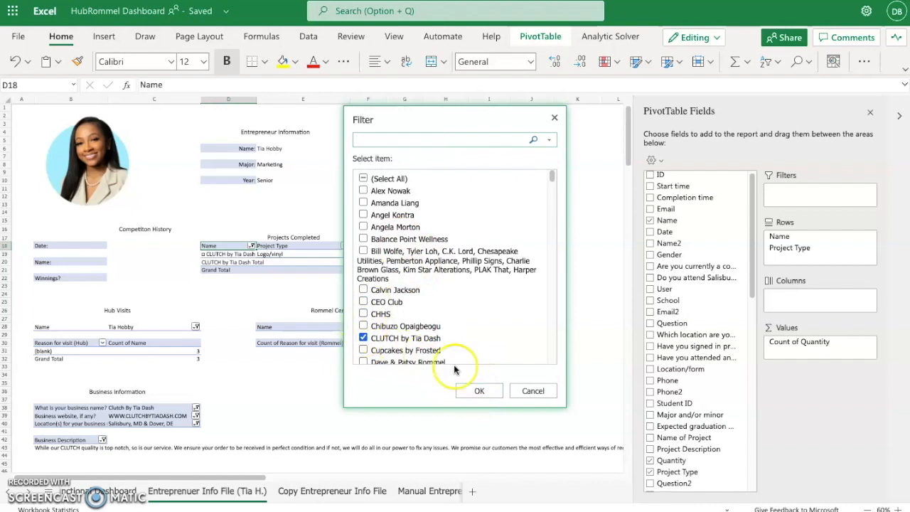
pyautogui.click(479, 391)
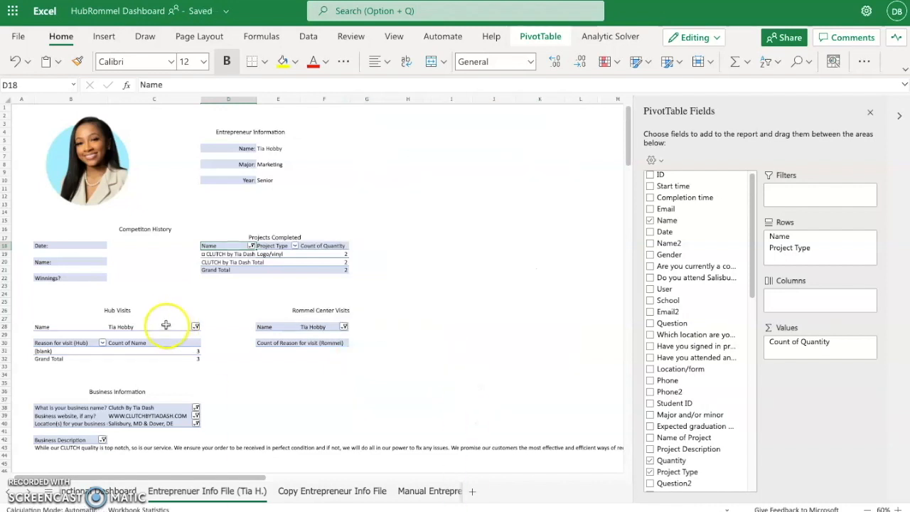
# Filter both the Hub Visits and Rommel Center Visits pivots to the entrepreneur's name
pyautogui.click(197, 327)
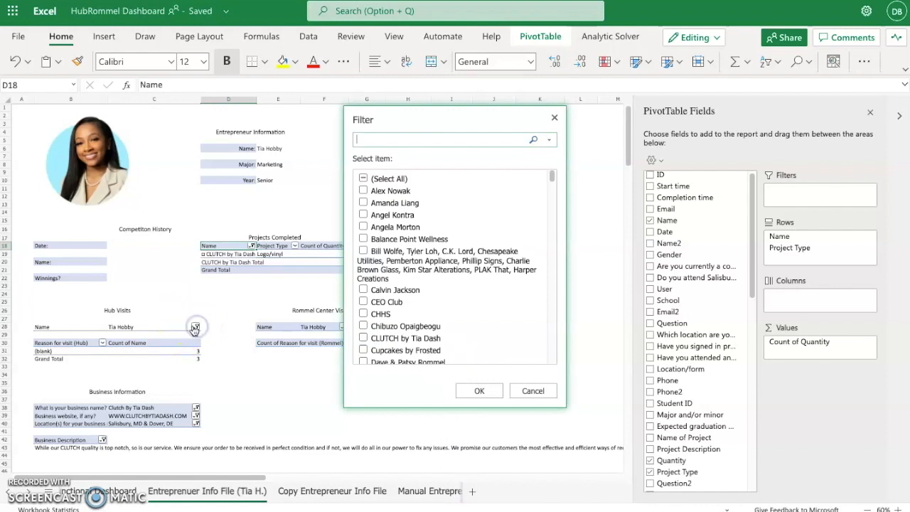
pyautogui.scroll(-10, 420, 334)
pyautogui.scroll(-9, 421, 341)
pyautogui.scroll(4, 421, 341)
pyautogui.click(377, 236)
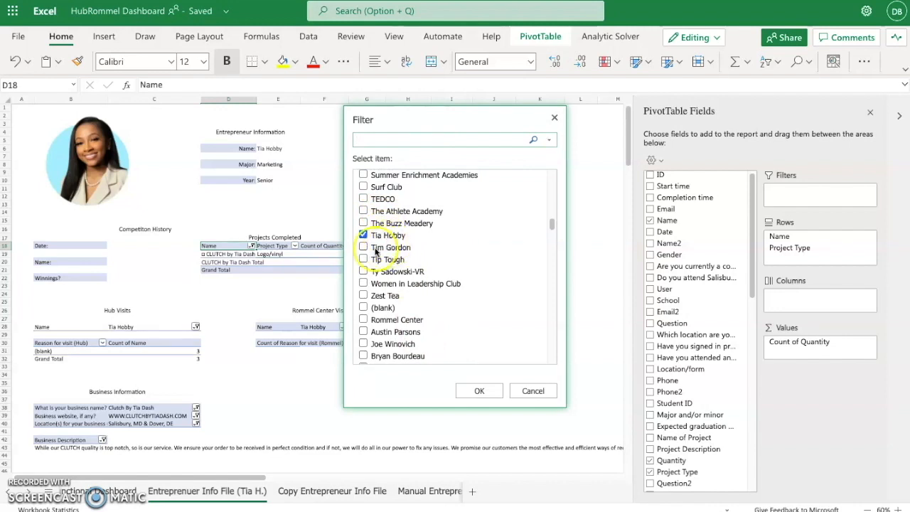
pyautogui.click(481, 390)
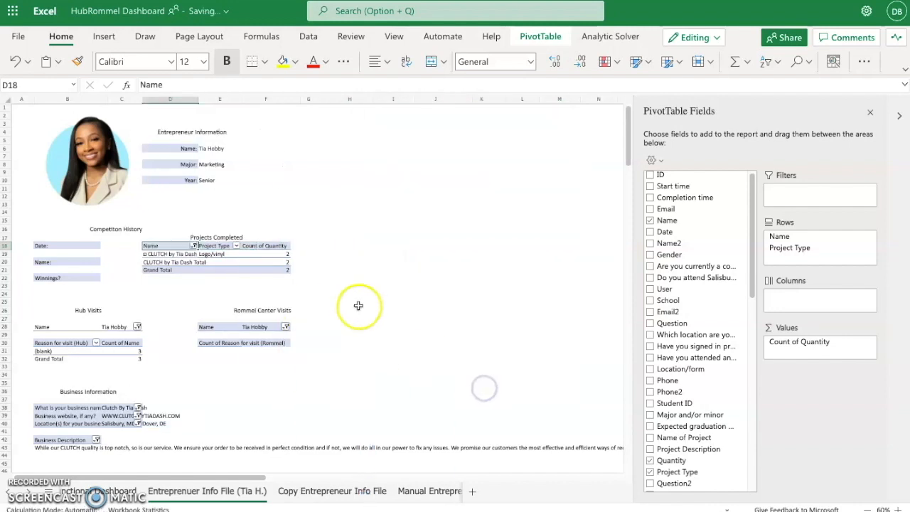
pyautogui.click(286, 328)
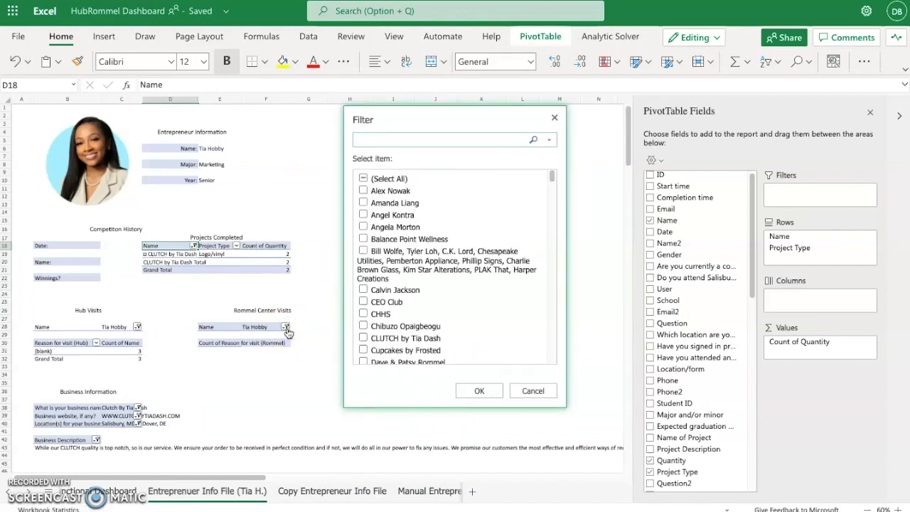
pyautogui.scroll(-10, 427, 334)
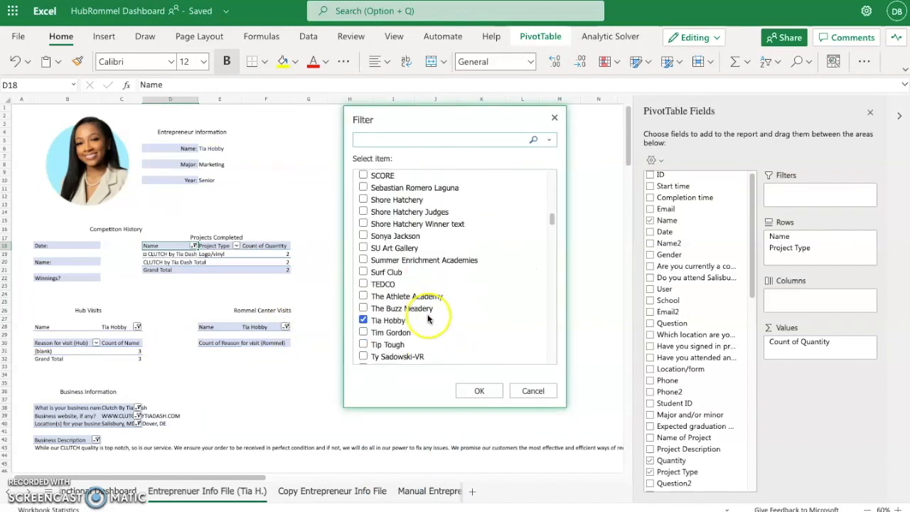
pyautogui.click(480, 393)
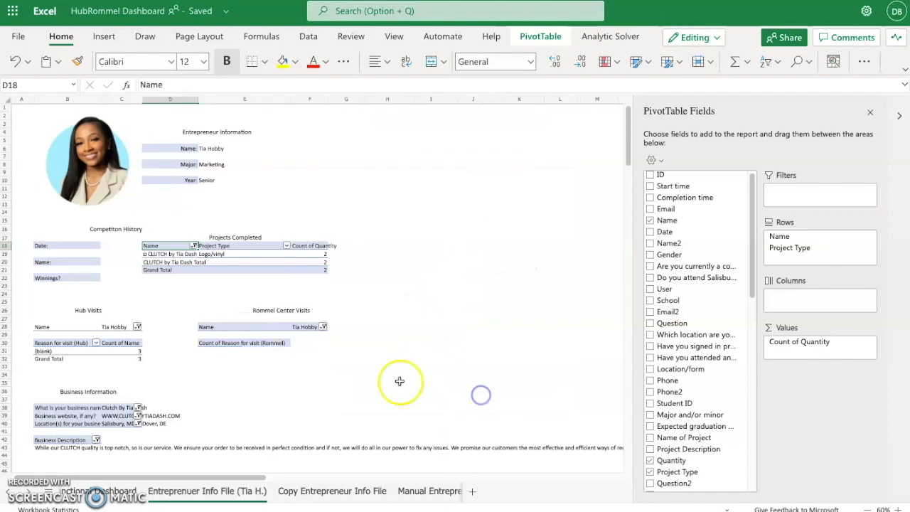
pyautogui.scroll(-5, 246, 346)
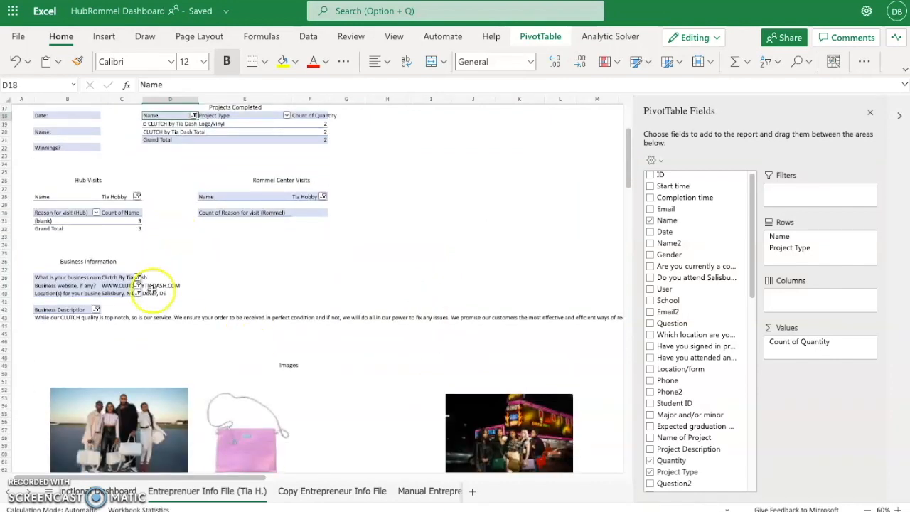
pyautogui.scroll(-1, 153, 287)
pyautogui.scroll(3, 153, 286)
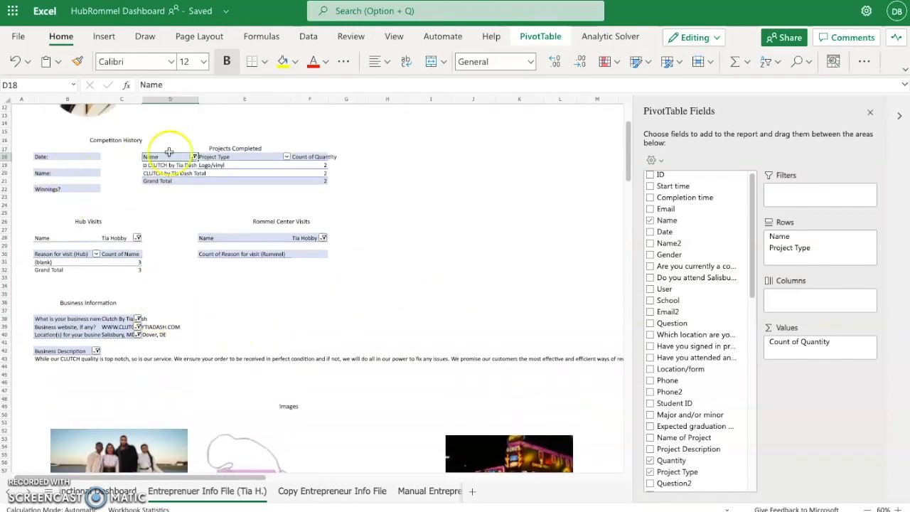
# Widen columns B and C so the Business Information questions and answers display fully
pyautogui.moveTo(143, 100); pyautogui.dragTo(200, 107)
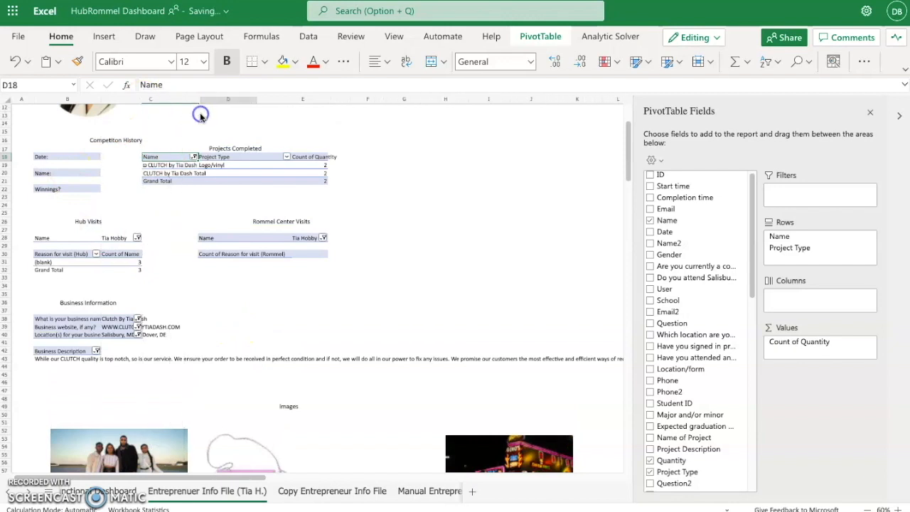
pyautogui.moveTo(200, 100); pyautogui.dragTo(238, 103)
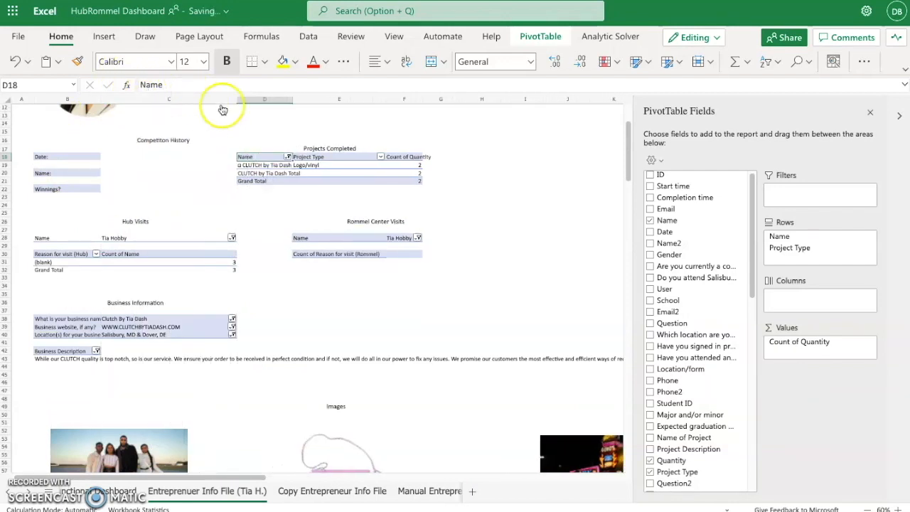
pyautogui.moveTo(101, 100); pyautogui.dragTo(145, 98)
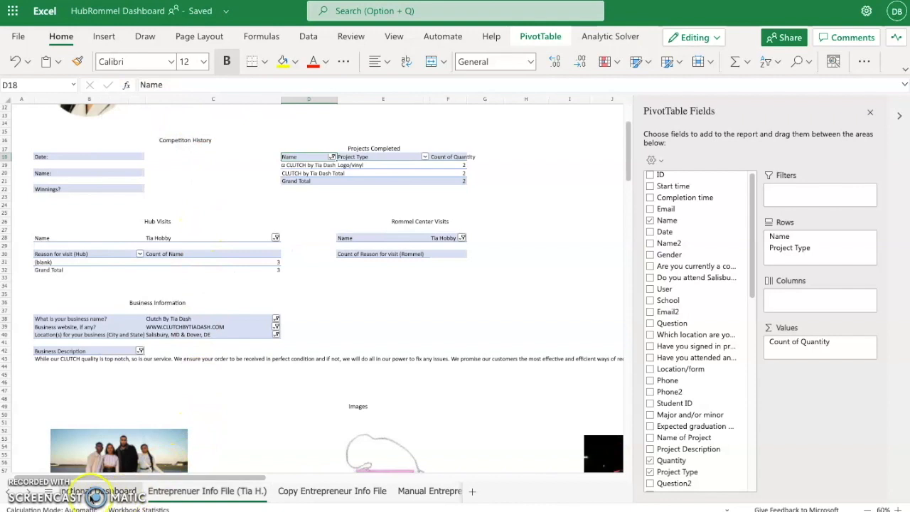
pyautogui.click(8, 491)
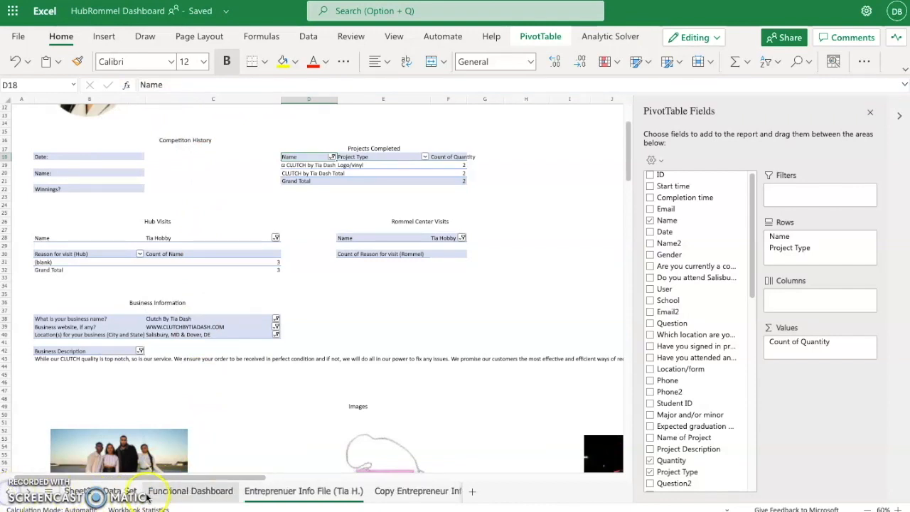
# Open the Data Set sheet and scroll through its raw submission records
pyautogui.click(119, 491)
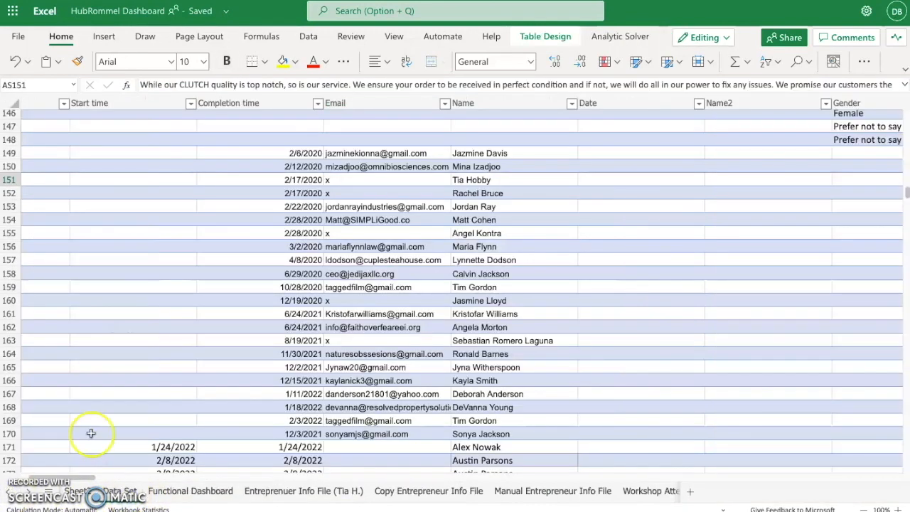
pyautogui.scroll(15, 143, 238)
pyautogui.scroll(-20, 143, 238)
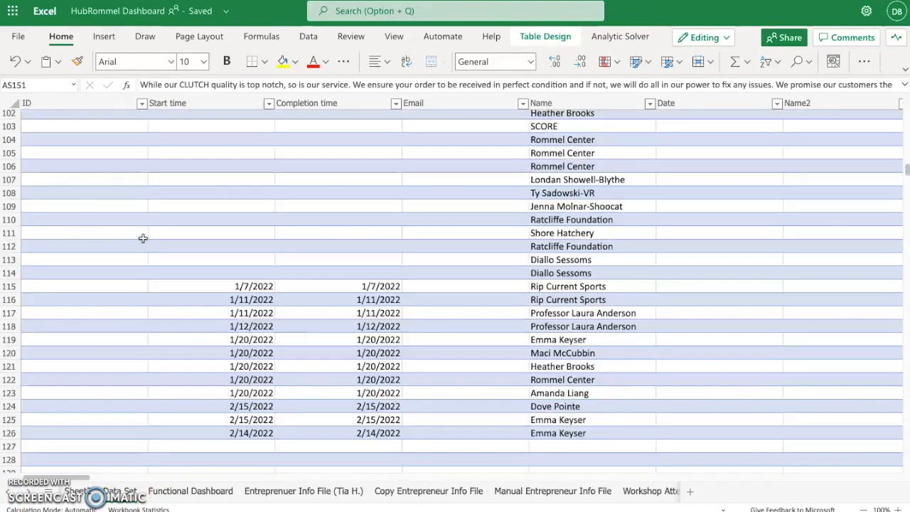
pyautogui.scroll(3, 143, 238)
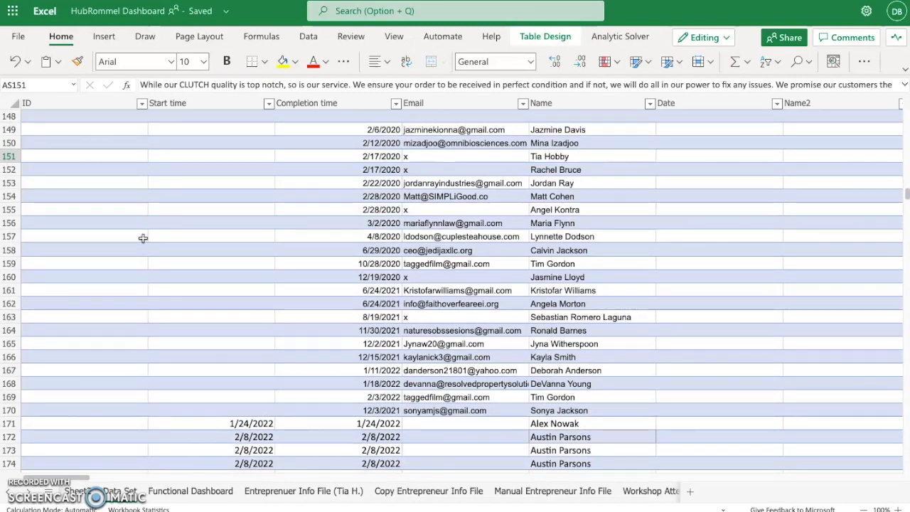
pyautogui.scroll(5, 352, 307)
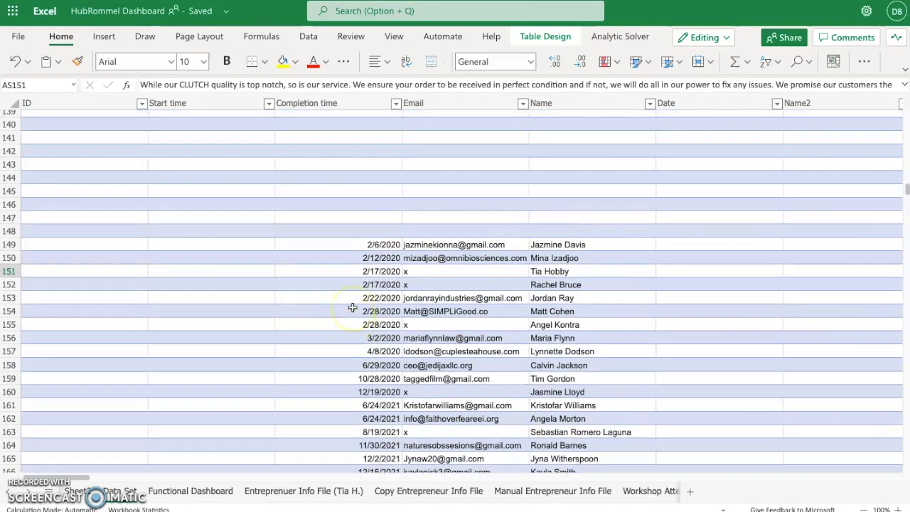
pyautogui.hscroll(5, 352, 307)
pyautogui.hscroll(-5, 352, 307)
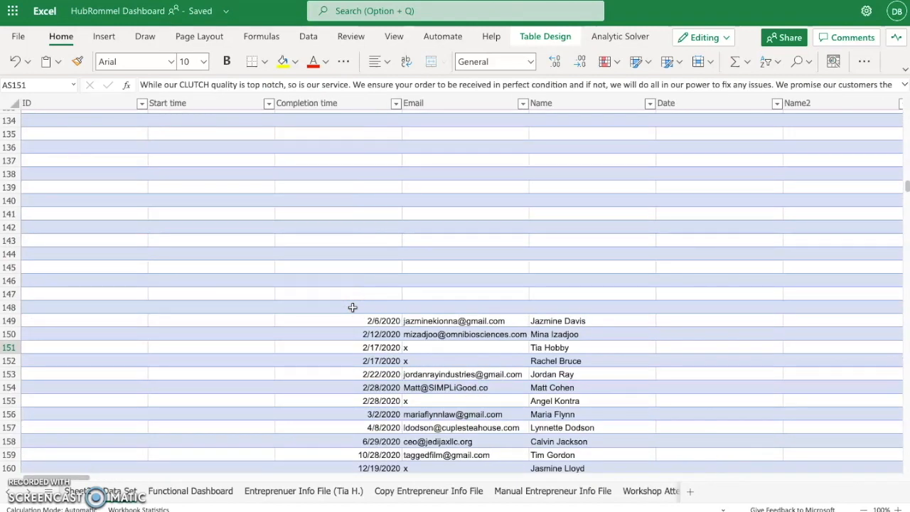
# Search the workbook for 'clutch', stepping through matches and listing all 5 results
pyautogui.click(800, 63)
pyautogui.click(817, 107)
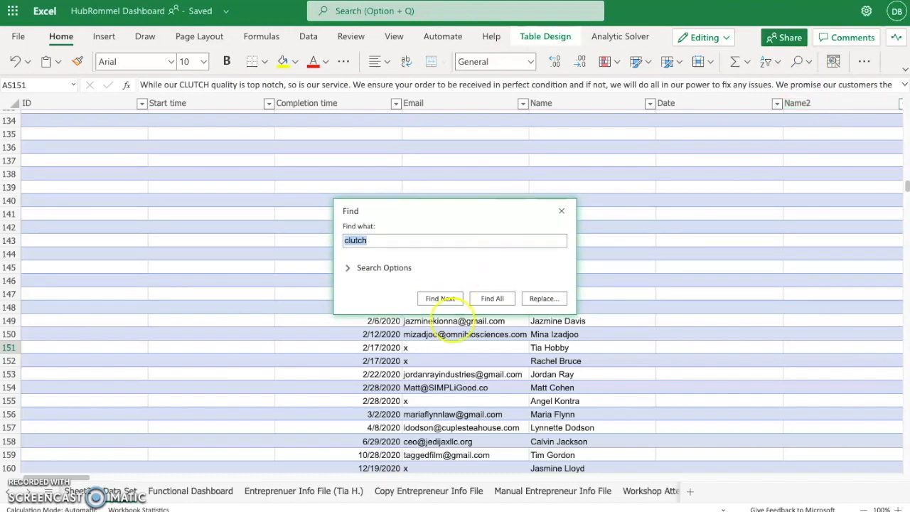
pyautogui.write('clutch')
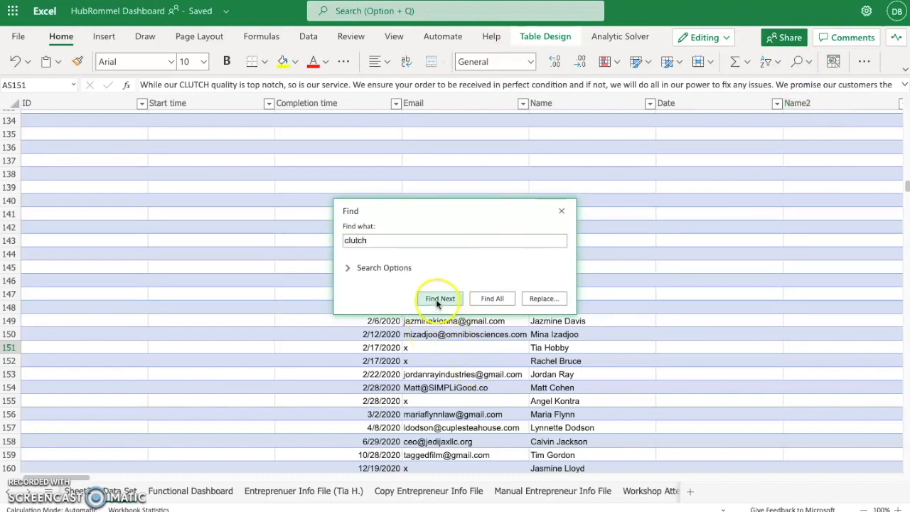
pyautogui.click(438, 299)
pyautogui.scroll(-2, 691, 403)
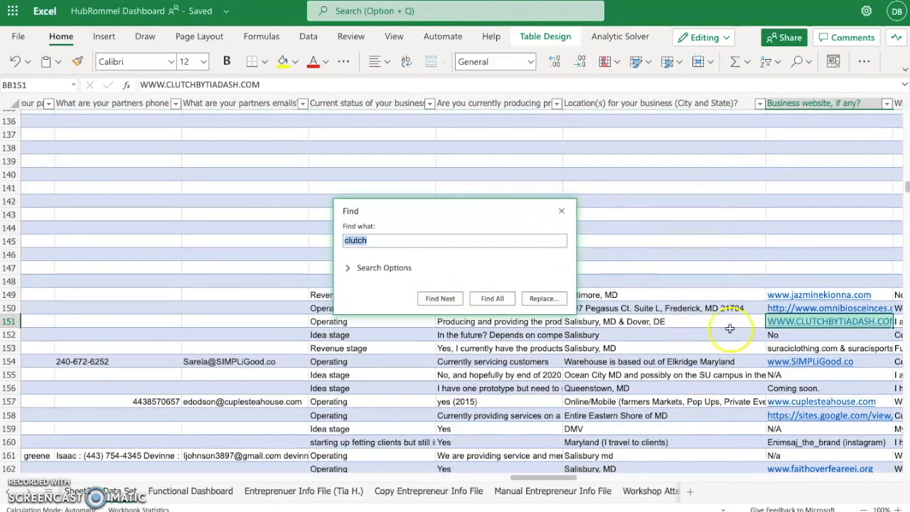
pyautogui.click(446, 300)
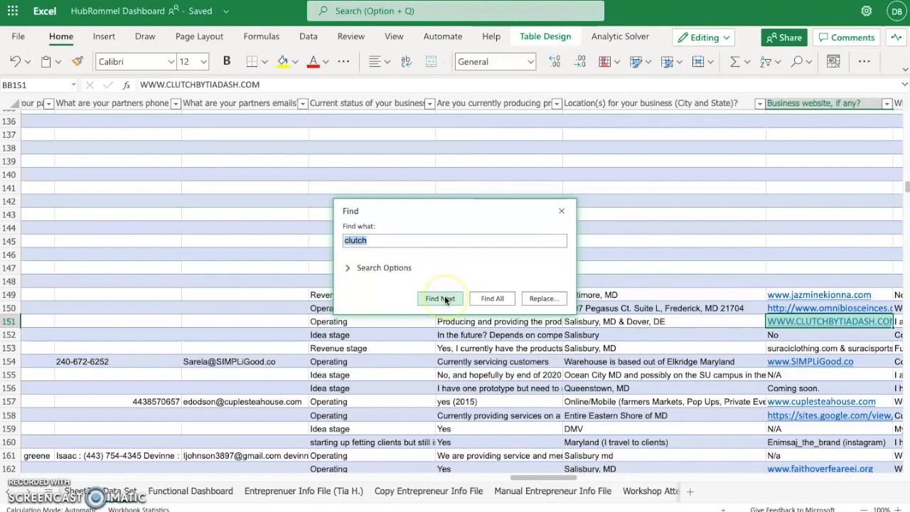
pyautogui.click(492, 299)
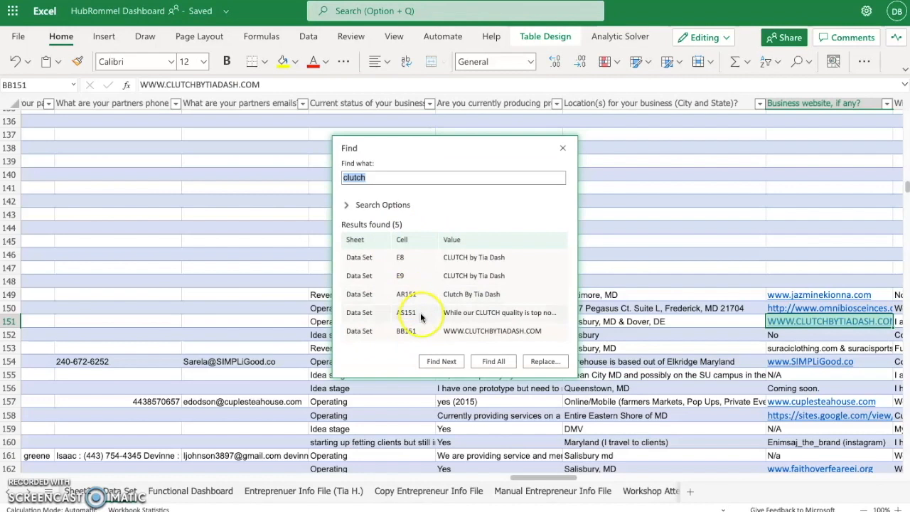
pyautogui.click(566, 149)
pyautogui.hscroll(-10, 416, 330)
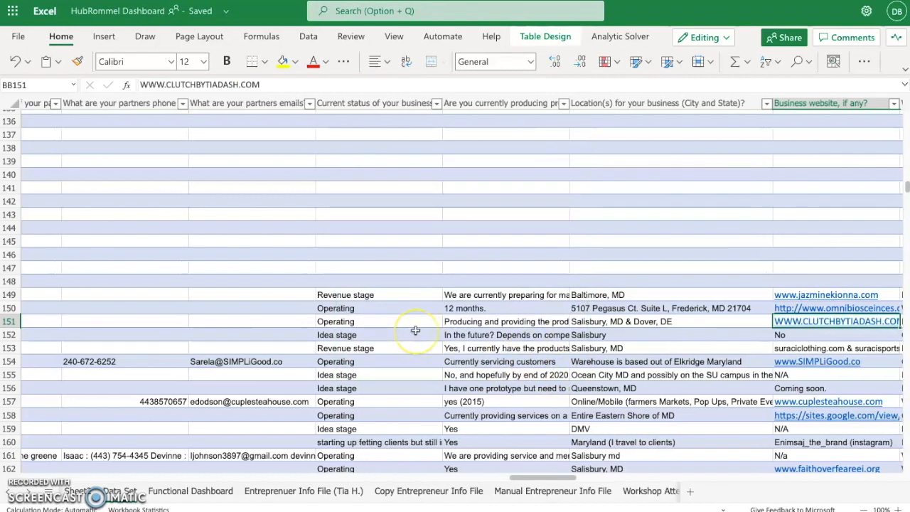
pyautogui.hscroll(-2, 415, 330)
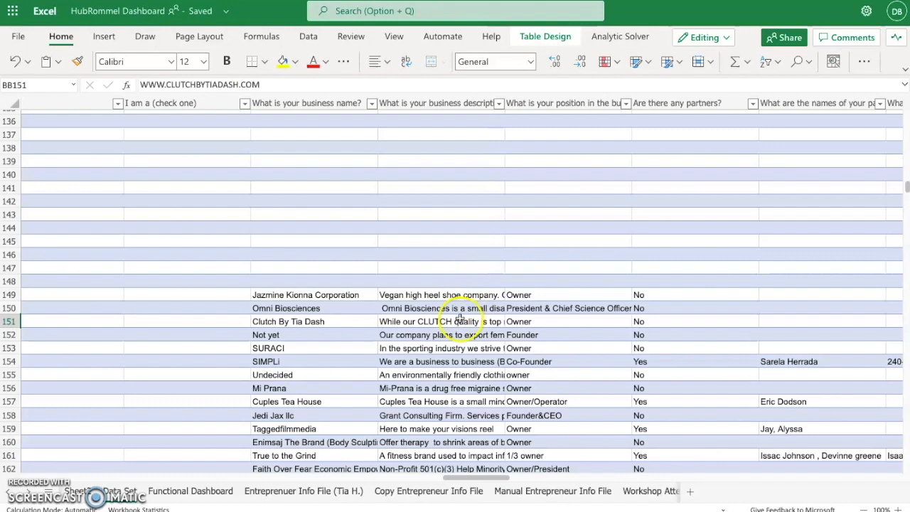
pyautogui.hscroll(5, 683, 339)
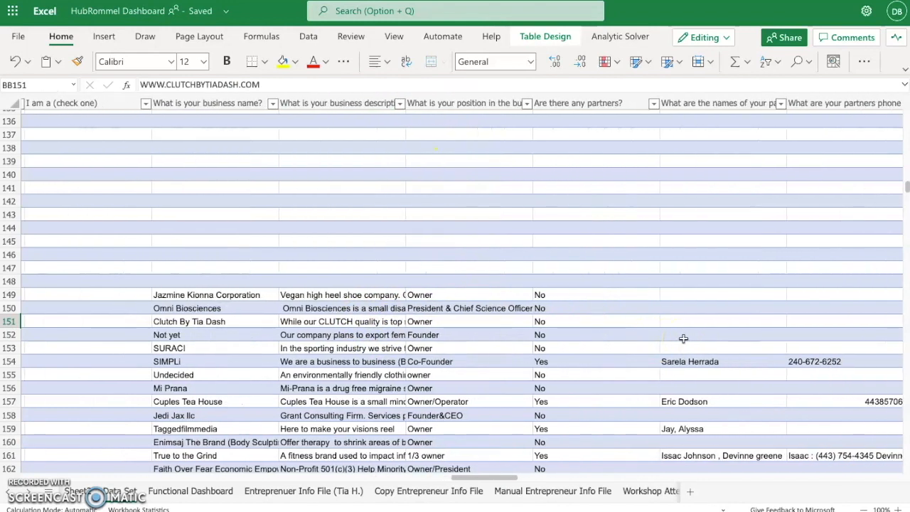
pyautogui.hscroll(8, 684, 339)
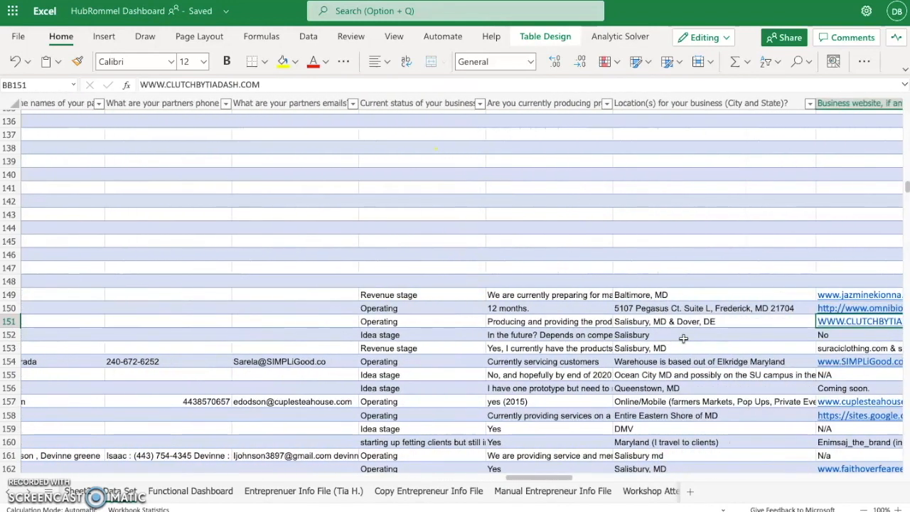
pyautogui.hscroll(1, 684, 339)
pyautogui.click(732, 316)
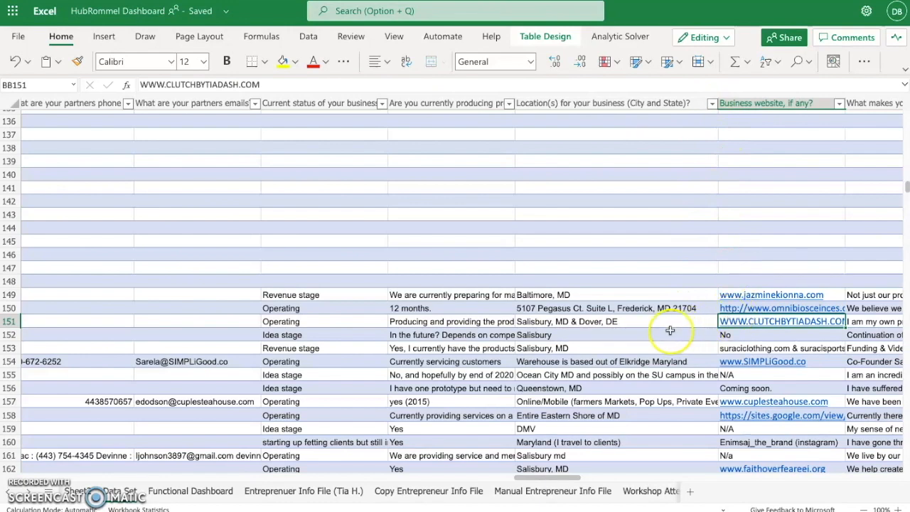
pyautogui.hscroll(-10, 663, 329)
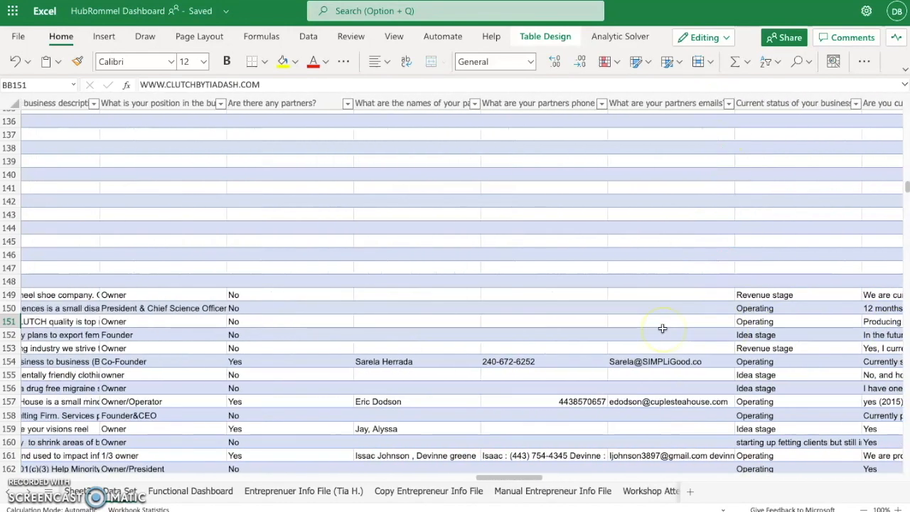
pyautogui.hscroll(-2, 662, 328)
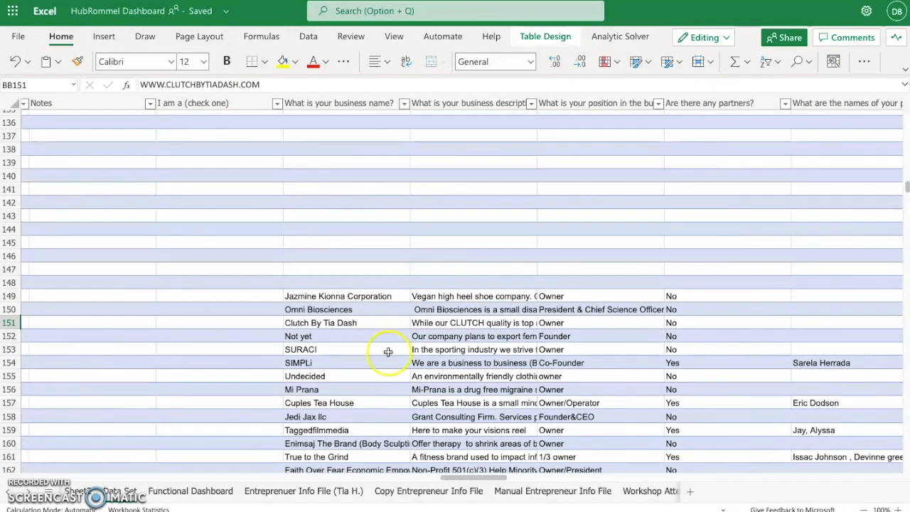
pyautogui.scroll(-2, 389, 351)
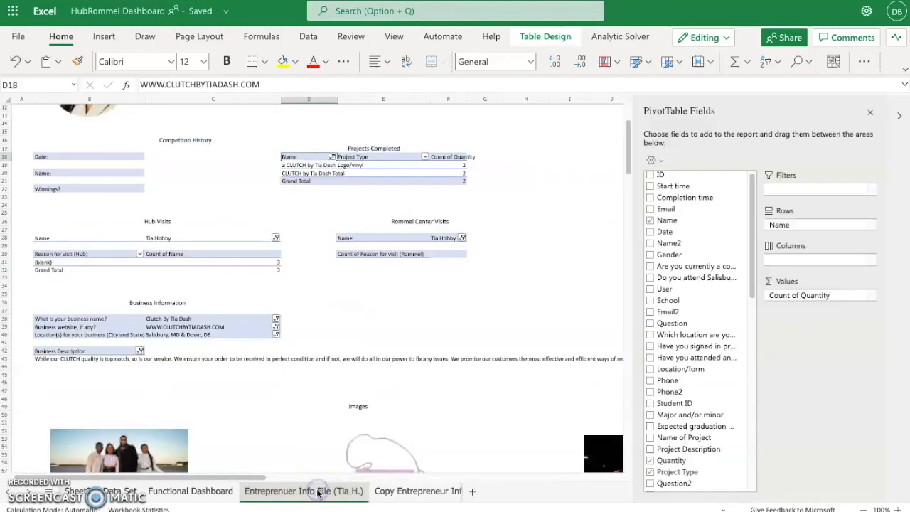
pyautogui.click(316, 492)
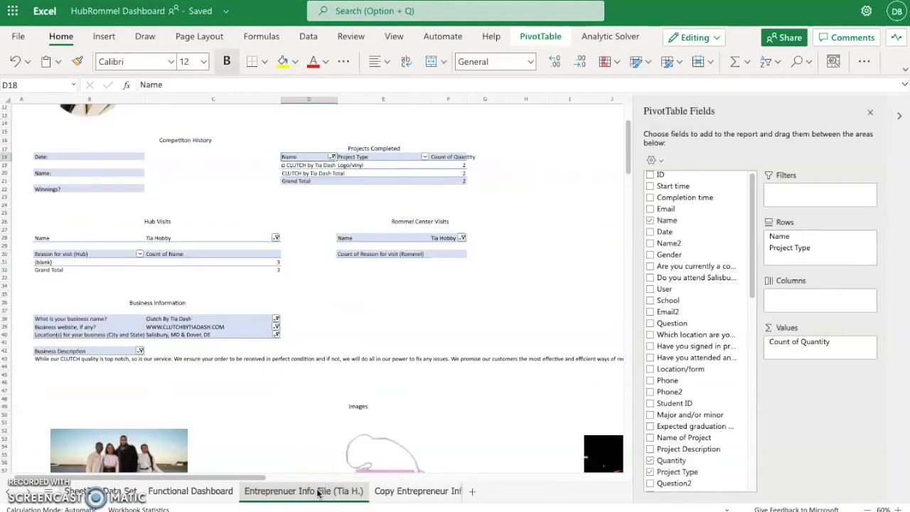
pyautogui.scroll(-2, 177, 407)
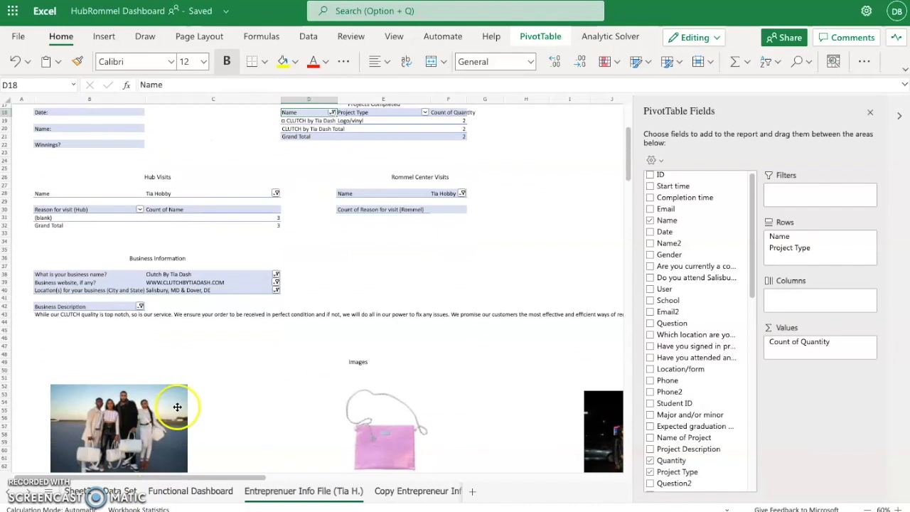
pyautogui.click(277, 275)
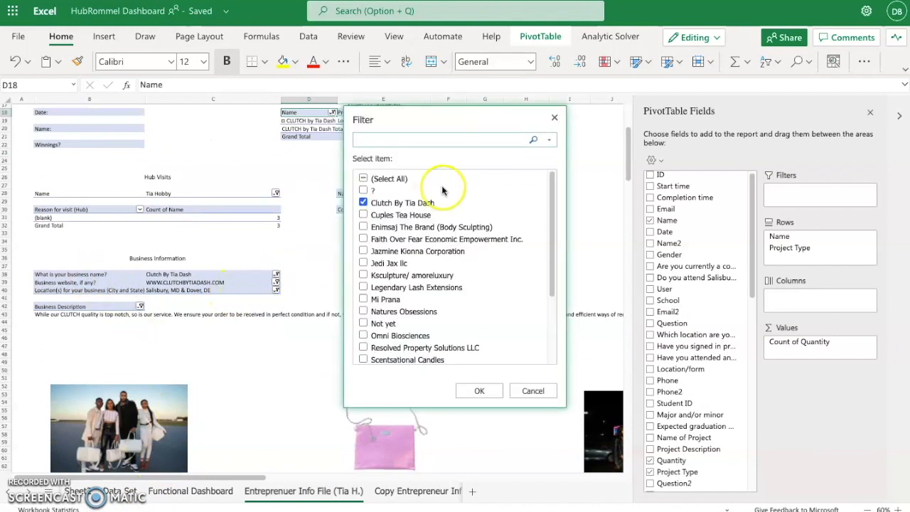
pyautogui.scroll(-3, 406, 270)
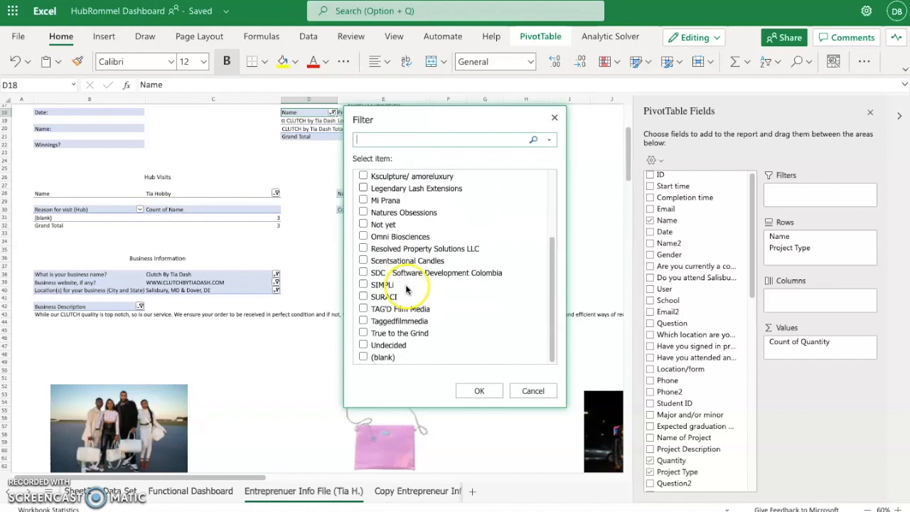
pyautogui.click(482, 392)
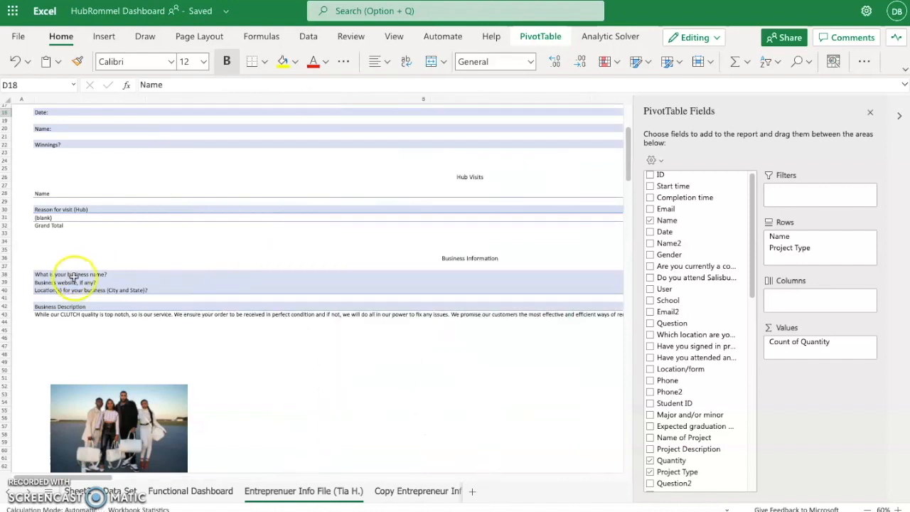
pyautogui.hscroll(5, 258, 315)
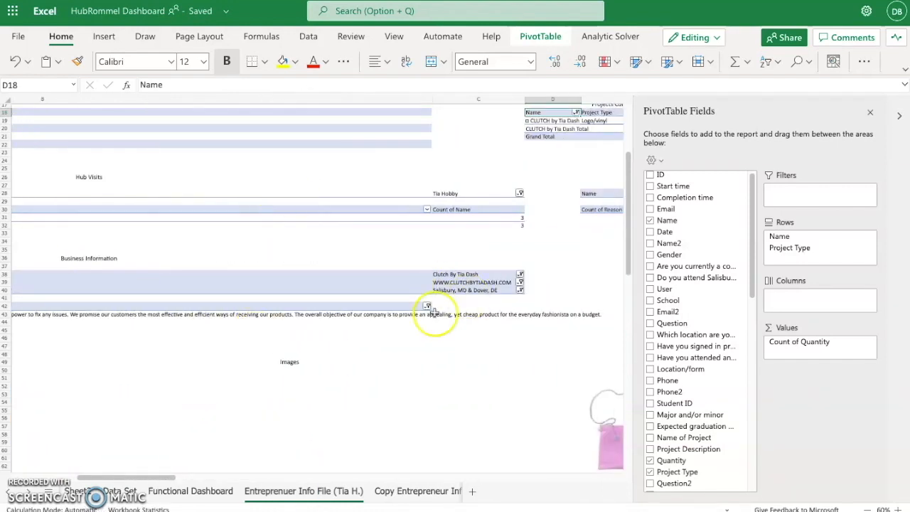
pyautogui.hscroll(-5, 351, 313)
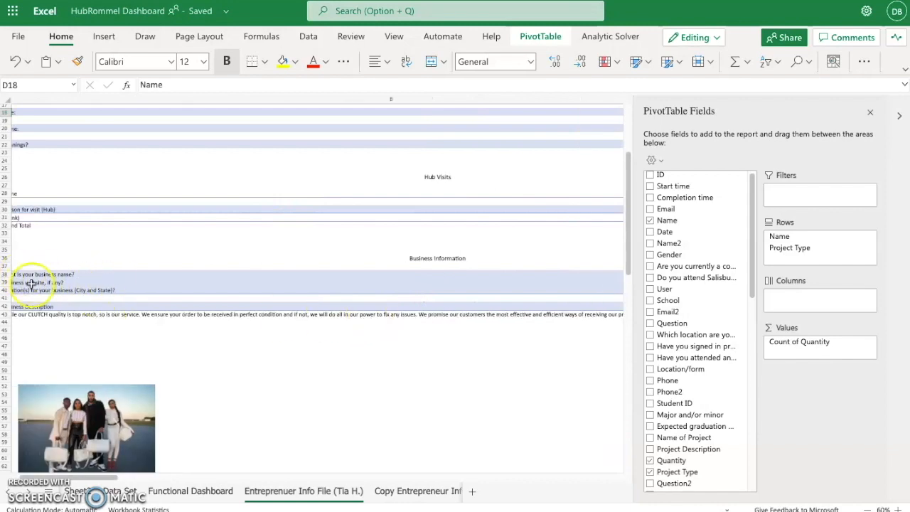
pyautogui.hscroll(5, 86, 279)
pyautogui.hscroll(2, 152, 281)
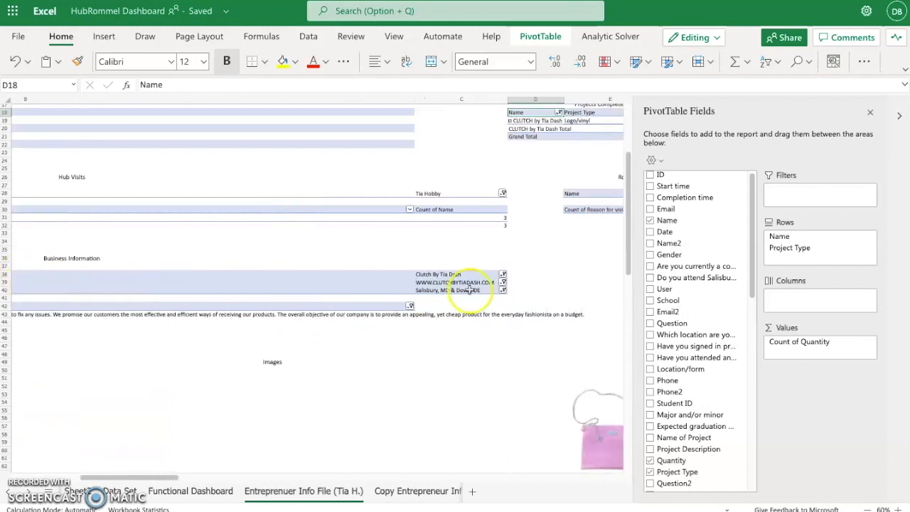
pyautogui.click(503, 284)
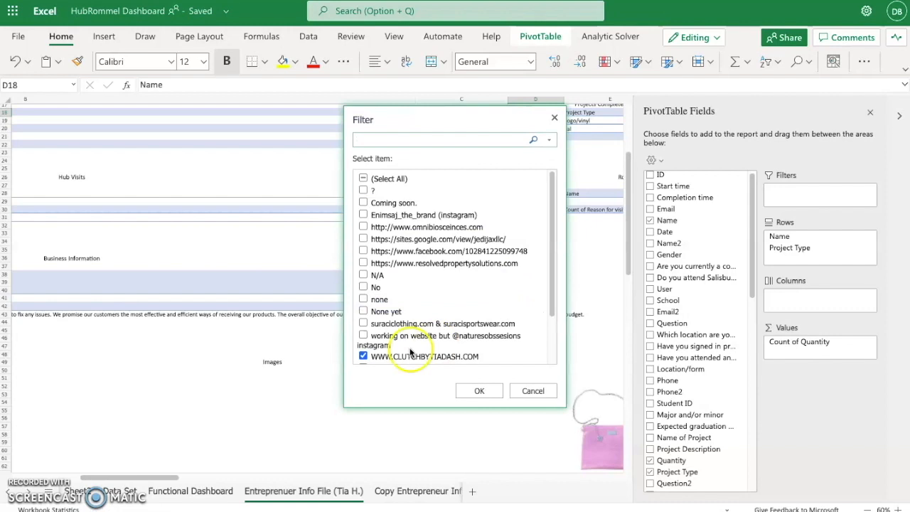
pyautogui.scroll(-2, 362, 356)
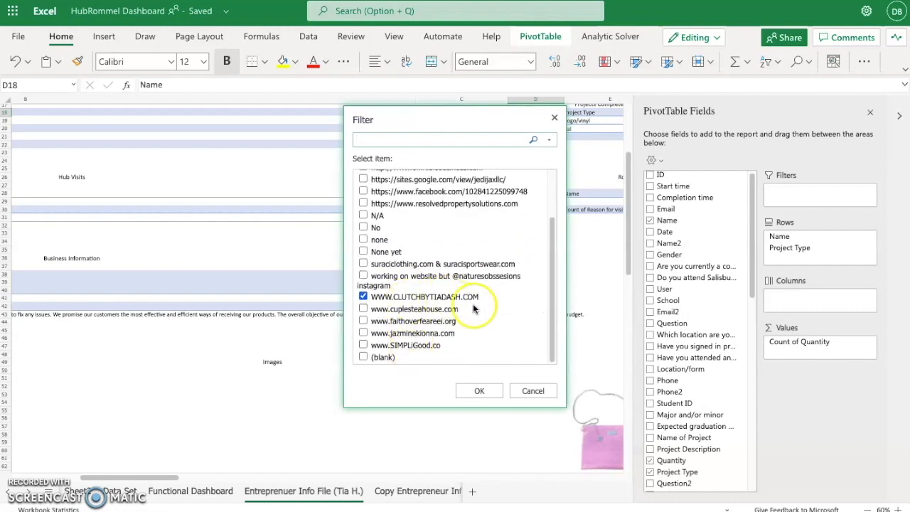
pyautogui.scroll(2, 447, 286)
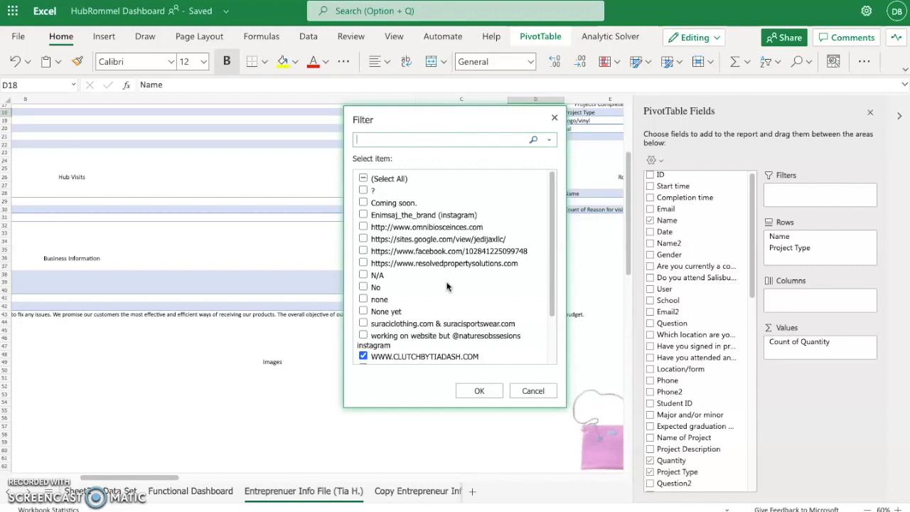
pyautogui.scroll(-2, 447, 286)
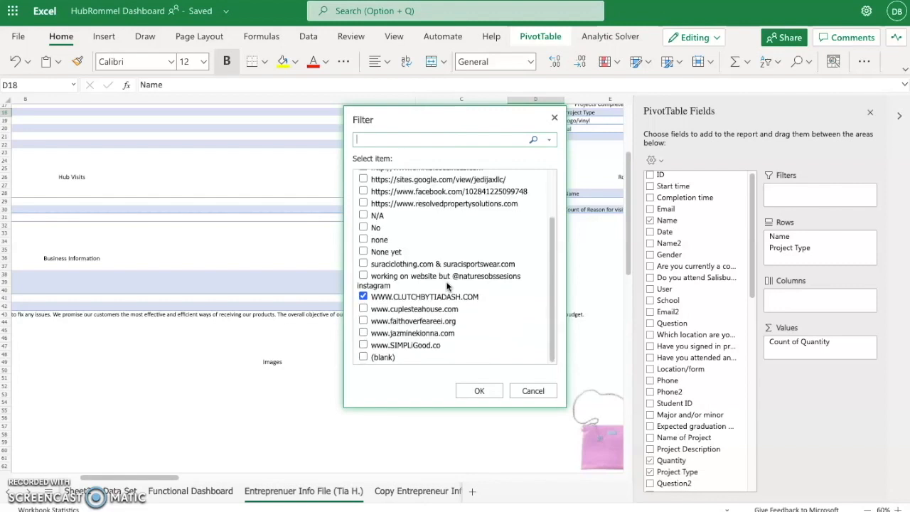
pyautogui.click(412, 137)
pyautogui.click(485, 391)
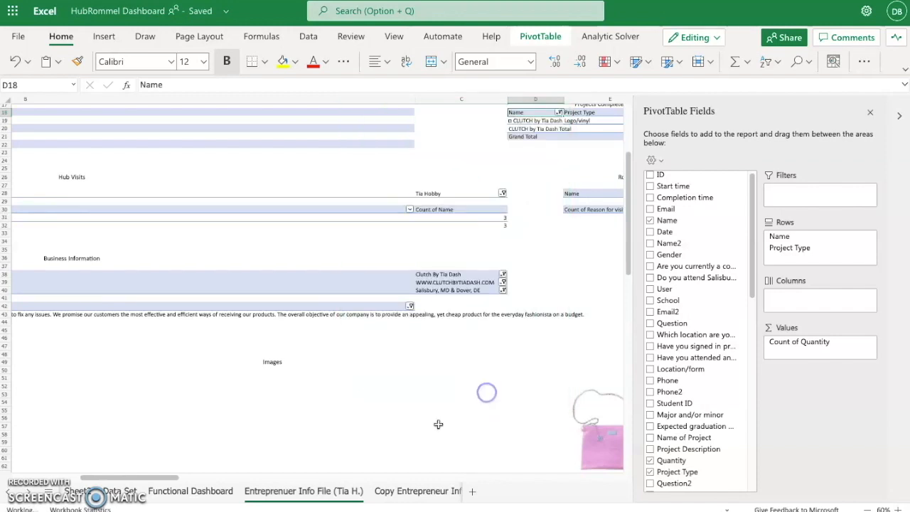